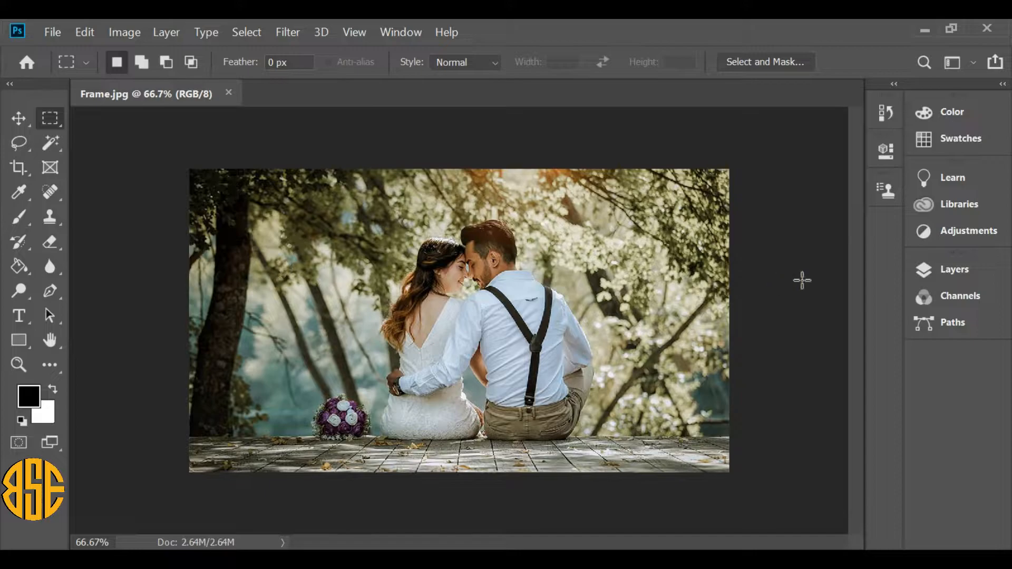
Duplicate the Background layer and name the copy "Photo"
click(941, 267)
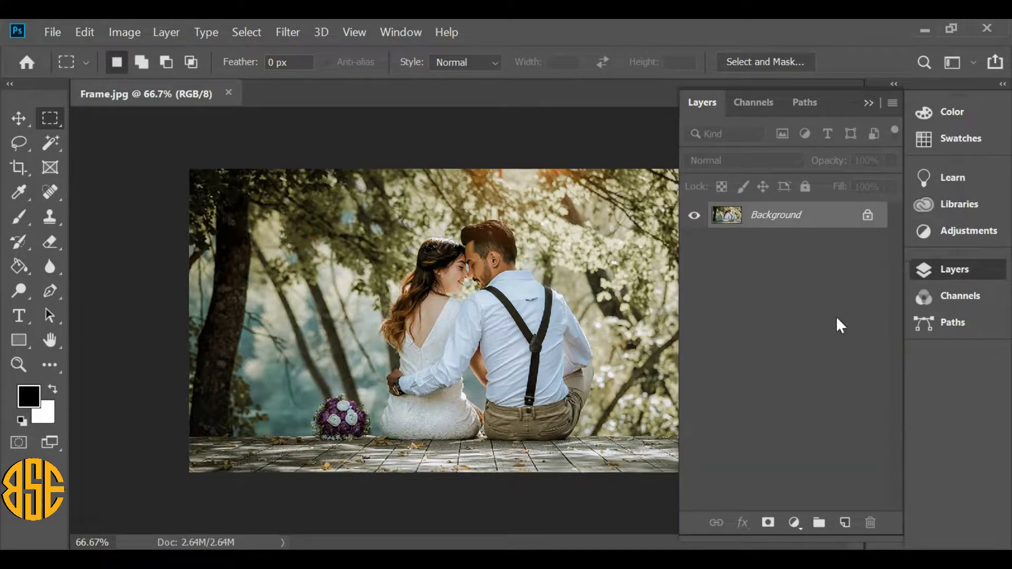
right_click(786, 216)
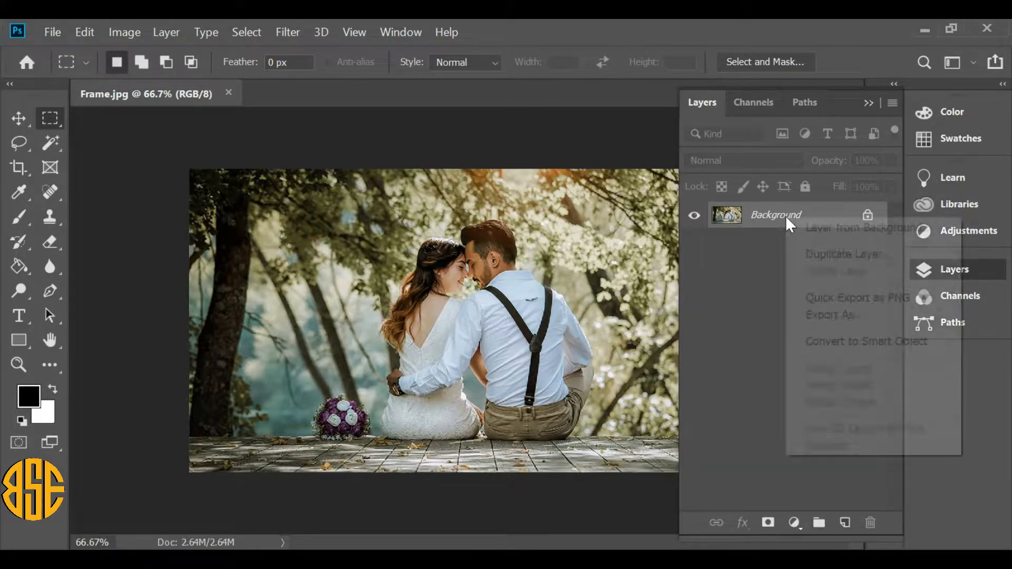
click(849, 255)
text(Photo)
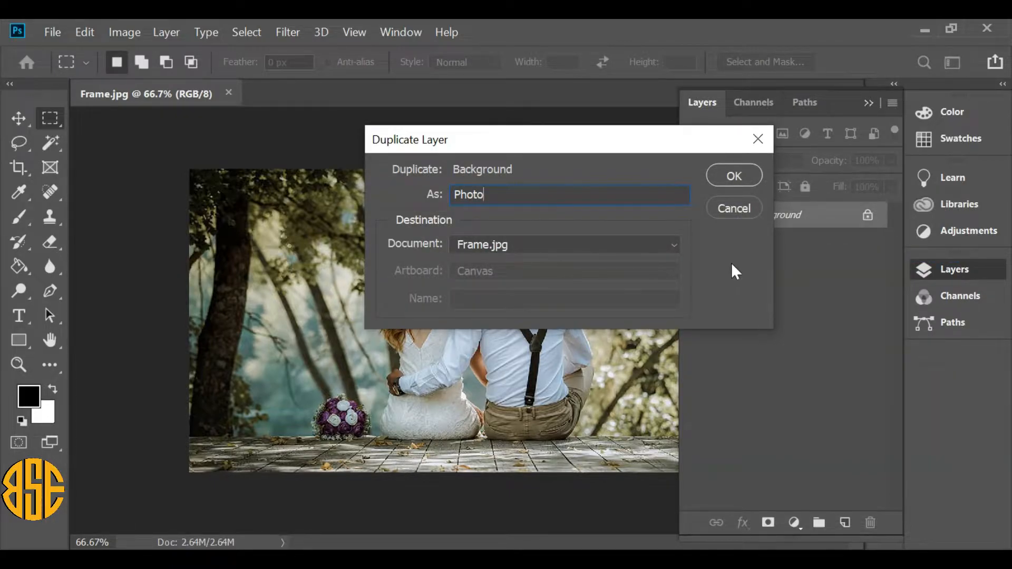
click(734, 176)
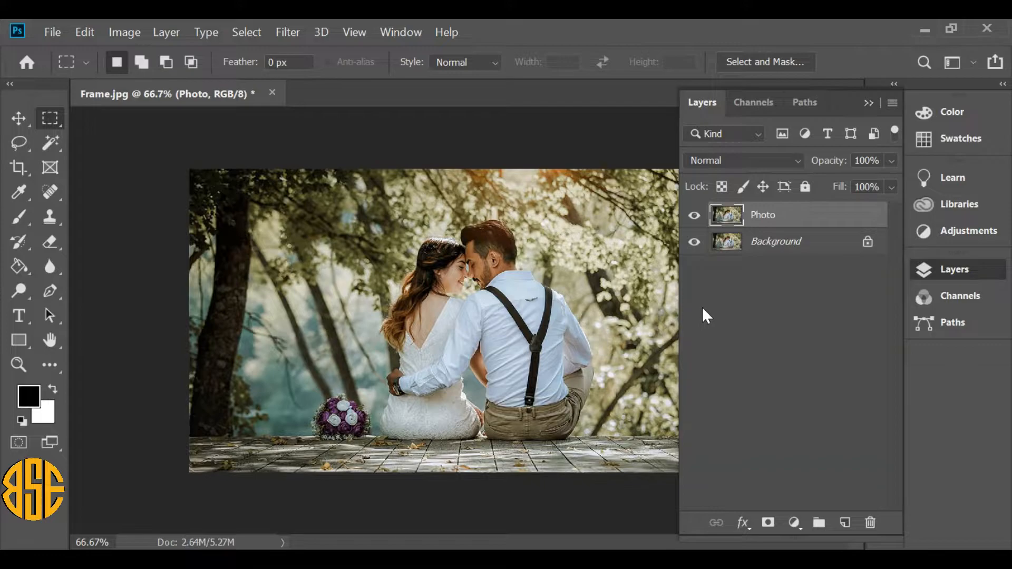
With the Background layer selected, set the canvas size to extend by 2 inches in both width and height, relative to the current size
click(782, 244)
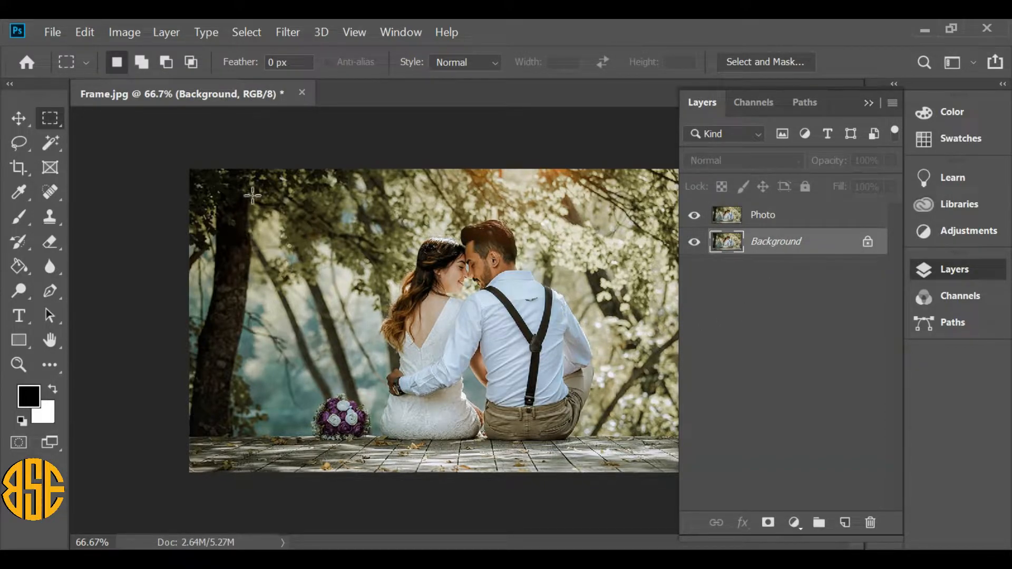
click(125, 33)
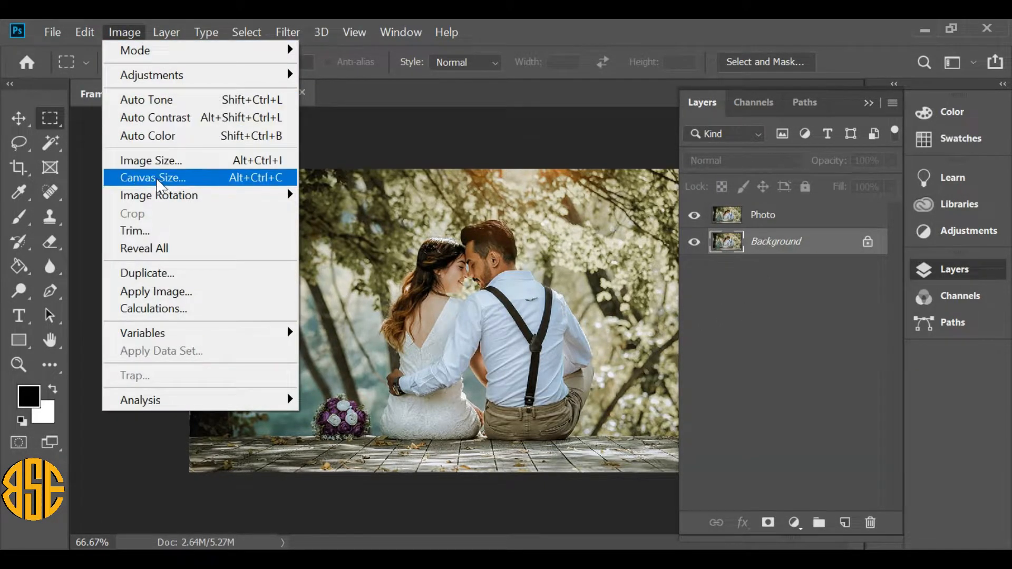
click(192, 179)
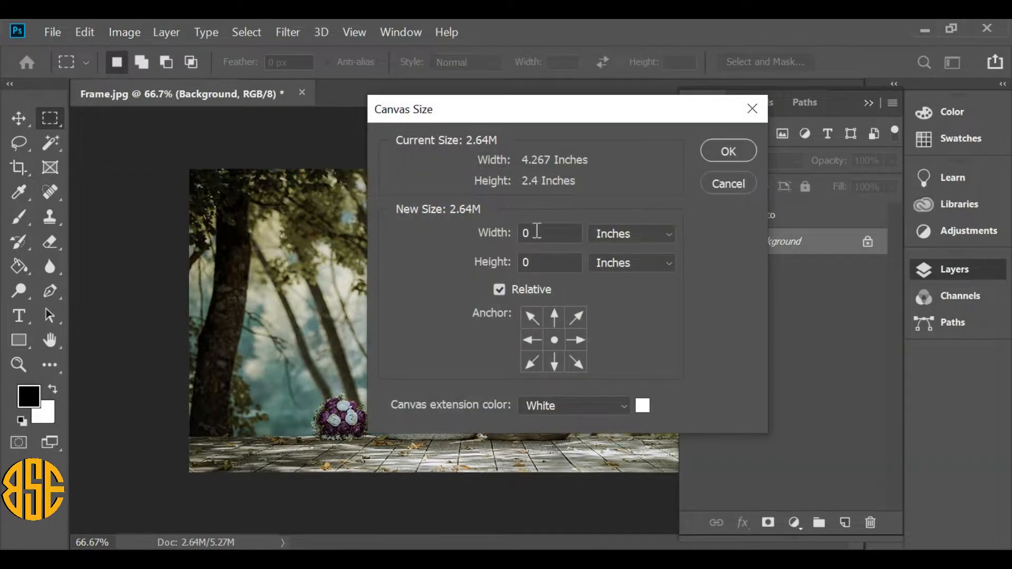
text(2)
click(614, 236)
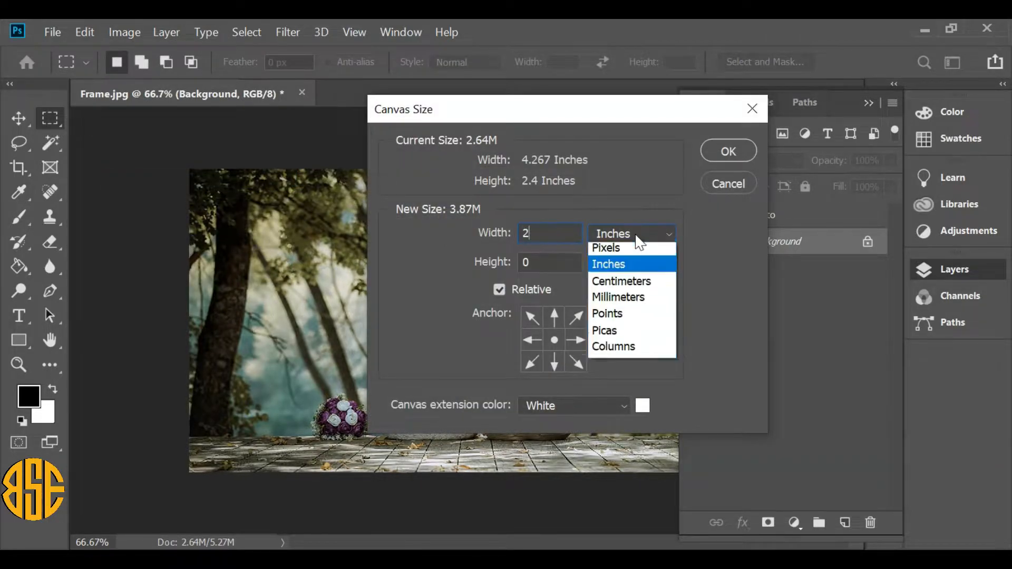
click(609, 283)
drag(560, 269, 492, 264)
text(2)
click(615, 263)
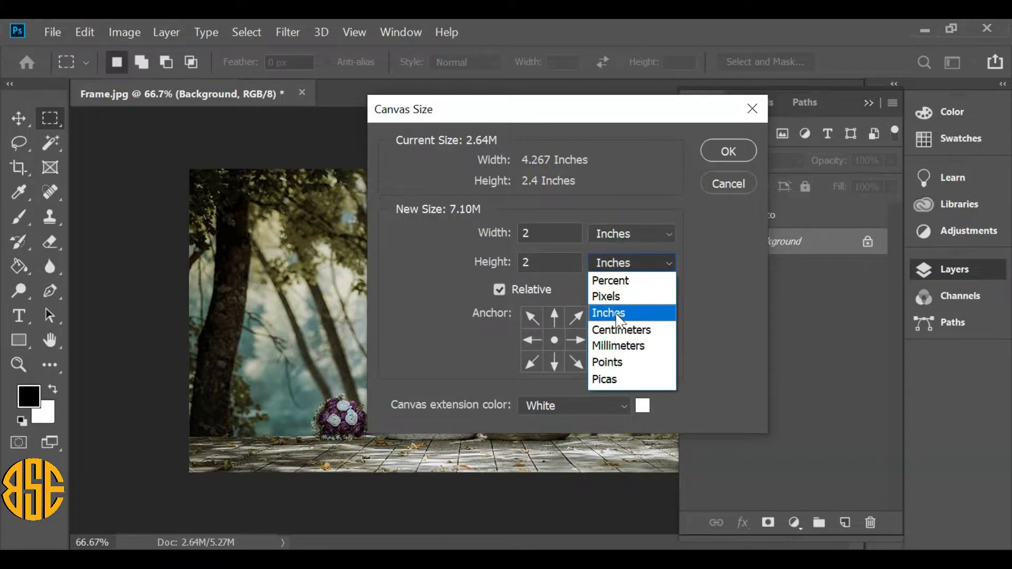
click(606, 312)
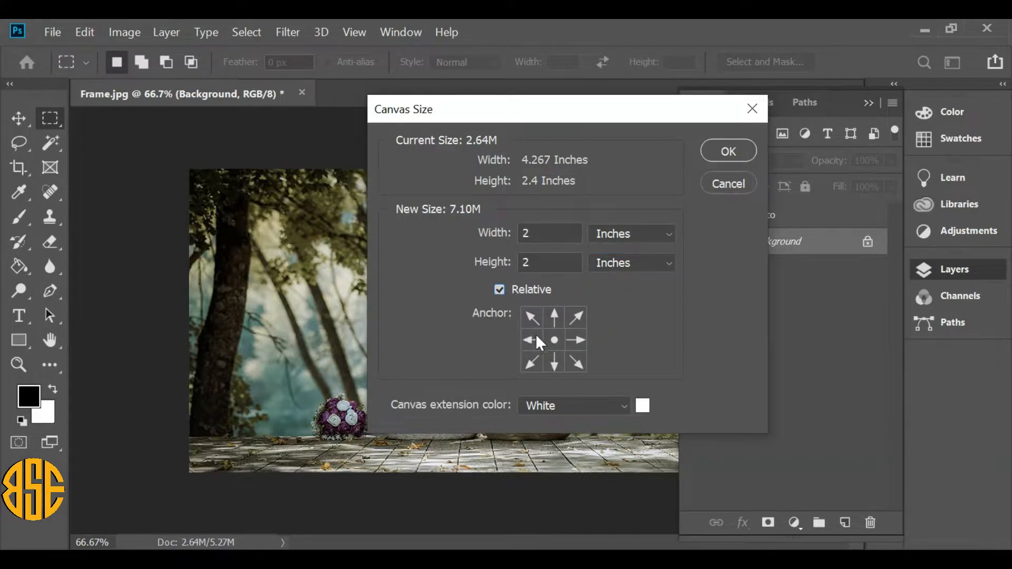
Choose White as the canvas extension color and apply the new canvas size
click(530, 403)
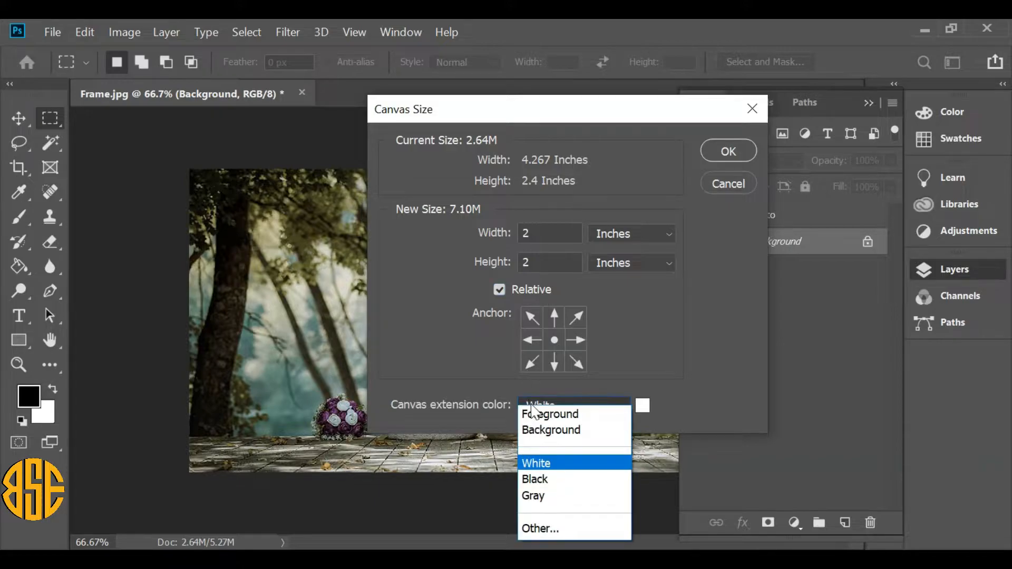
click(551, 465)
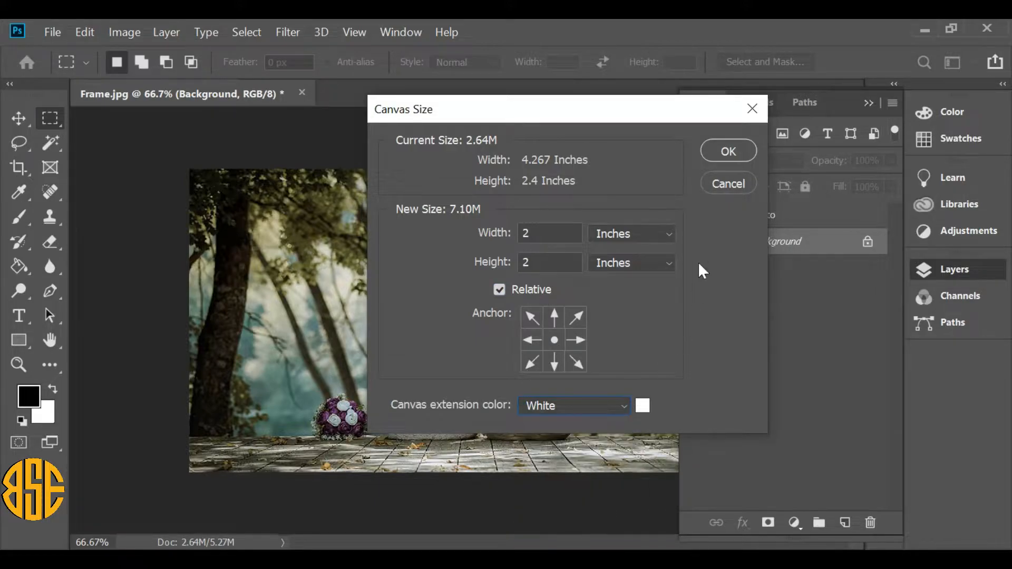
click(722, 153)
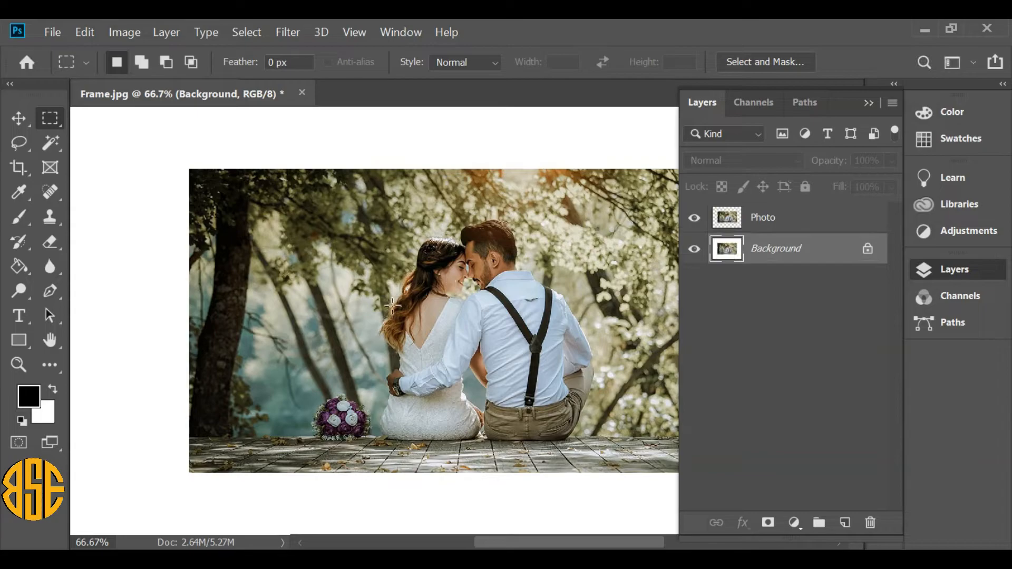
Duplicate the extended Background layer and name the copy "Mat"
click(19, 364)
right_click(253, 343)
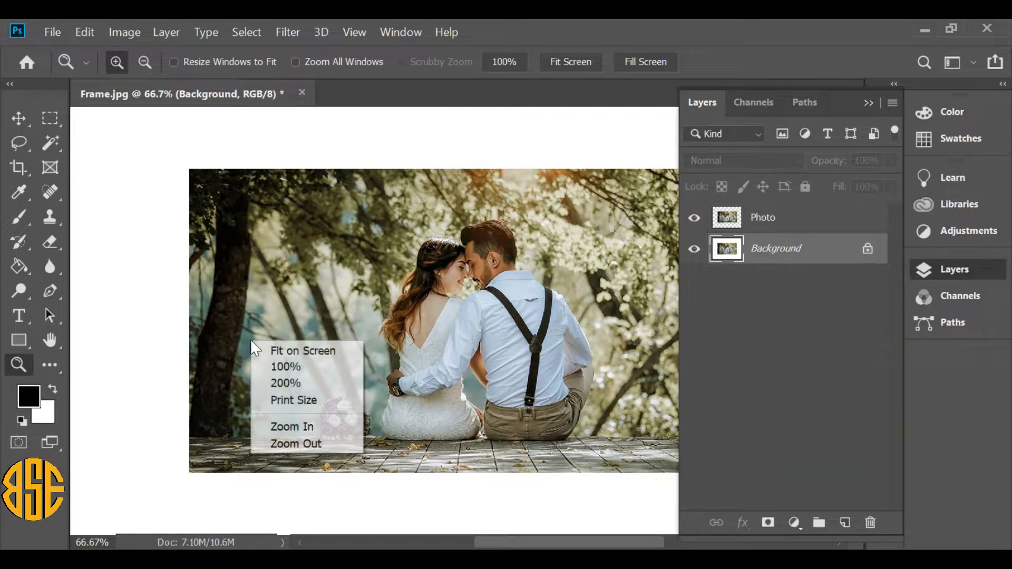
click(302, 352)
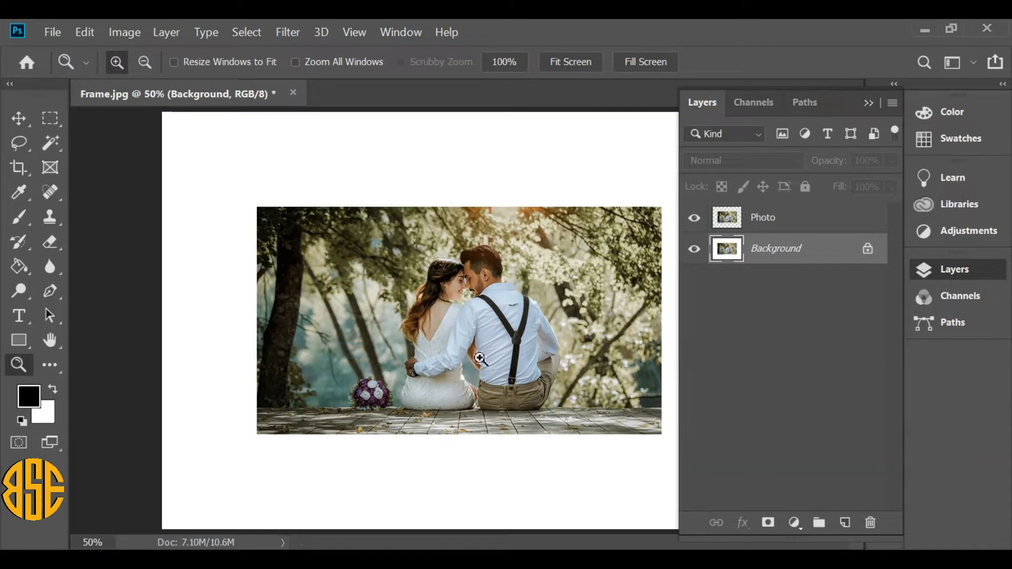
right_click(794, 249)
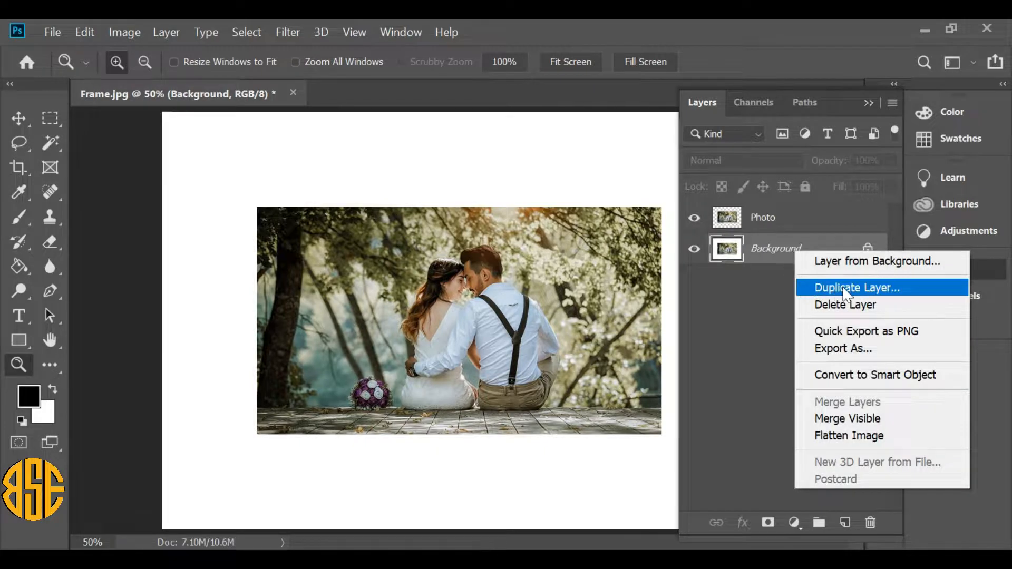
click(820, 288)
text(Mat)
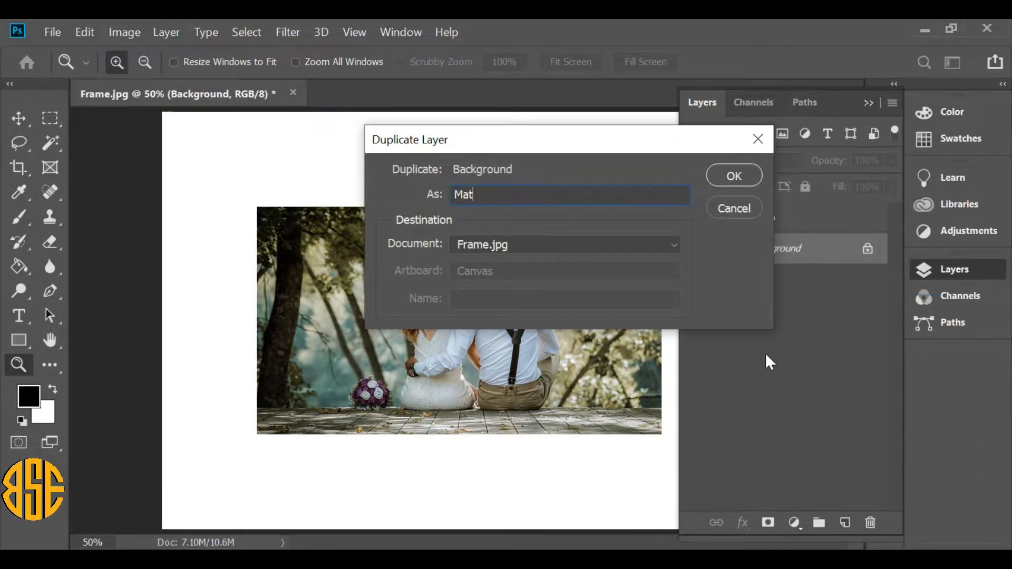
click(733, 175)
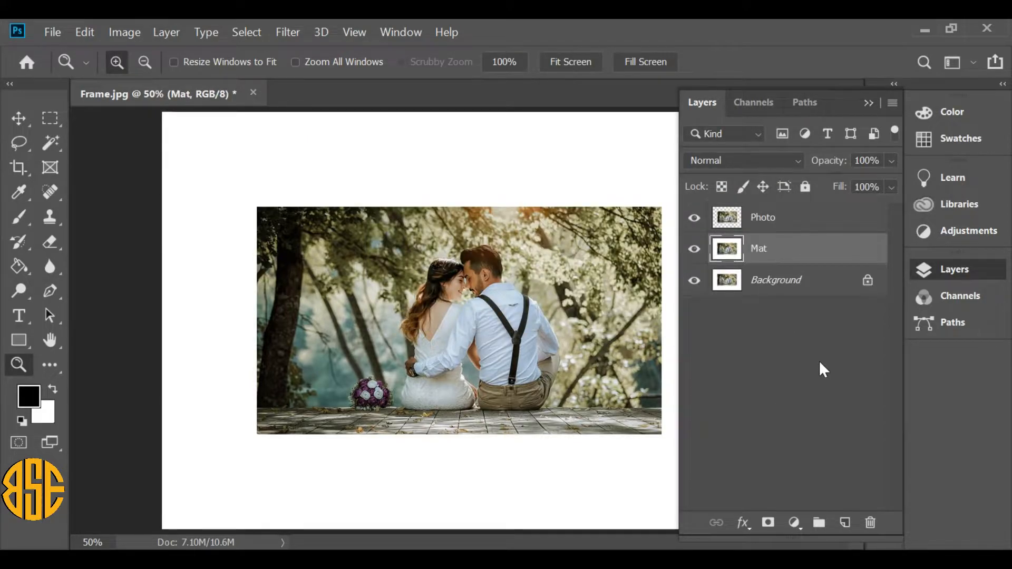
Create a new empty layer above the Mat layer and name it "Frame"
click(843, 523)
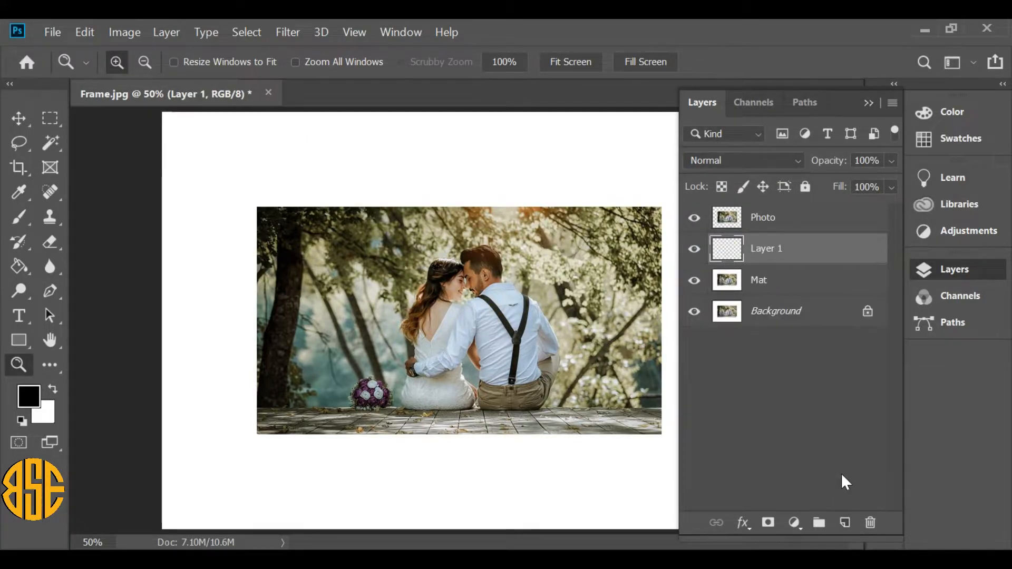
double_click(763, 248)
text(Frame)
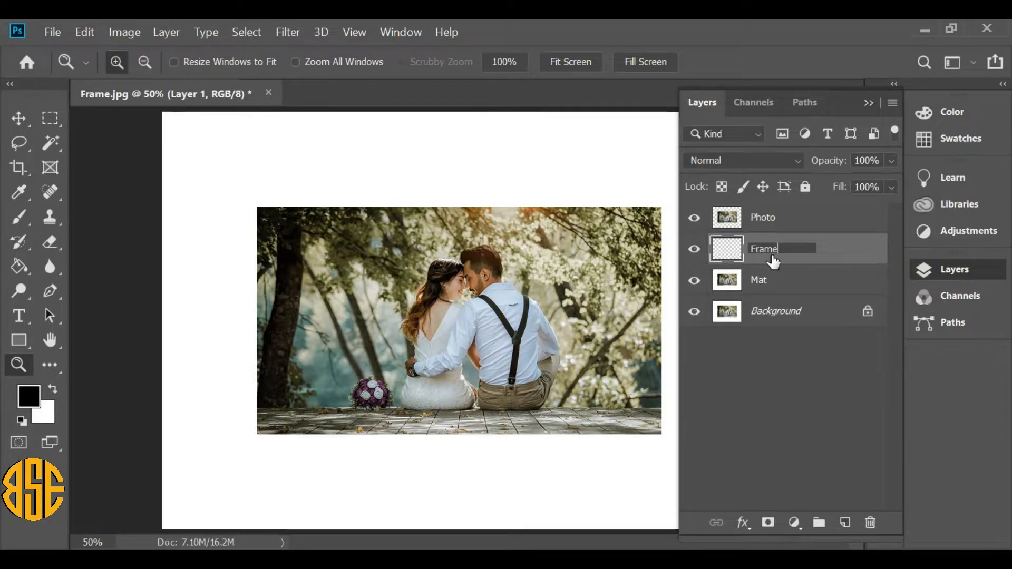
click(837, 258)
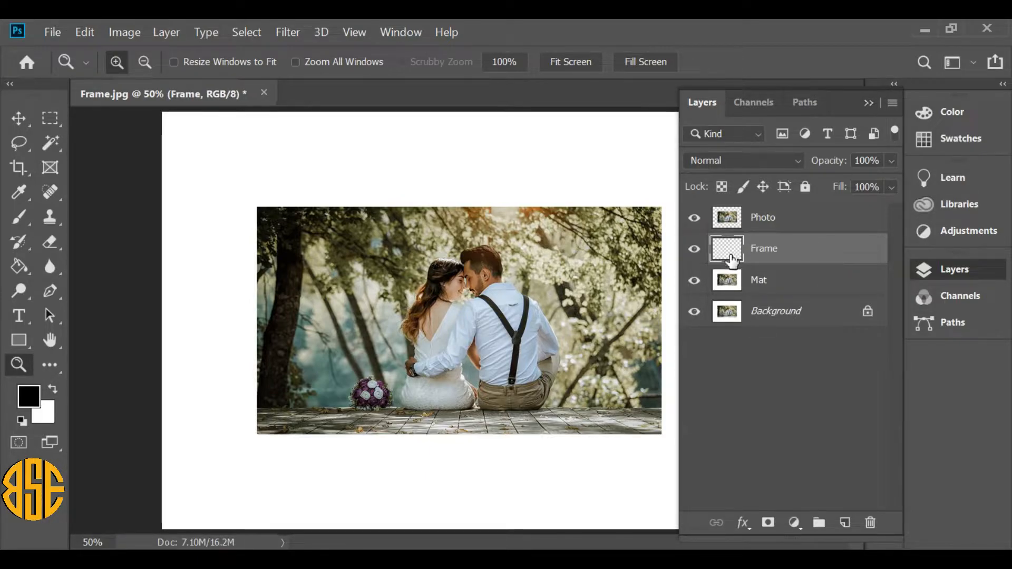
Fill the Frame layer with White in Normal mode at 100% opacity
click(78, 32)
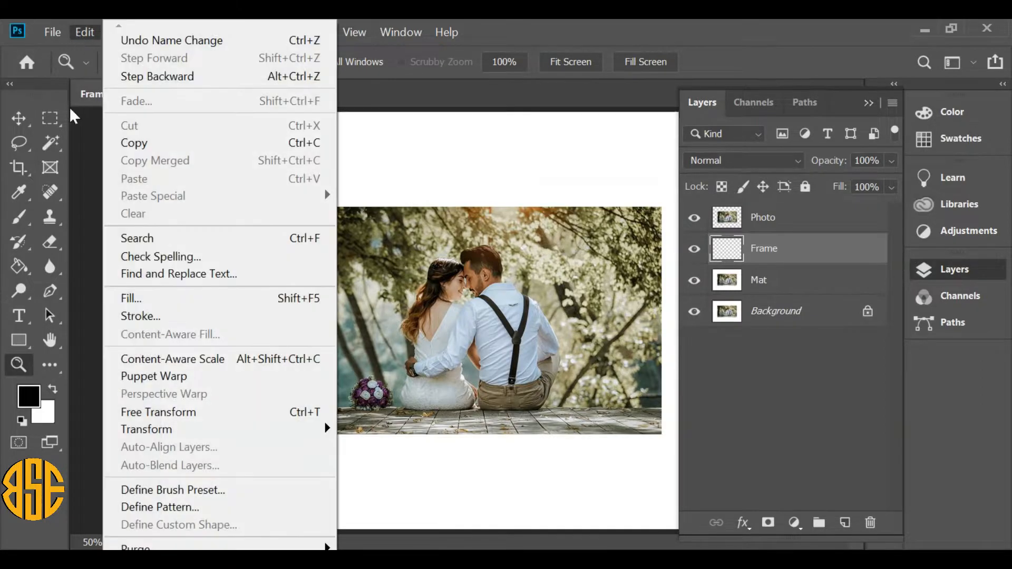
click(192, 299)
click(520, 165)
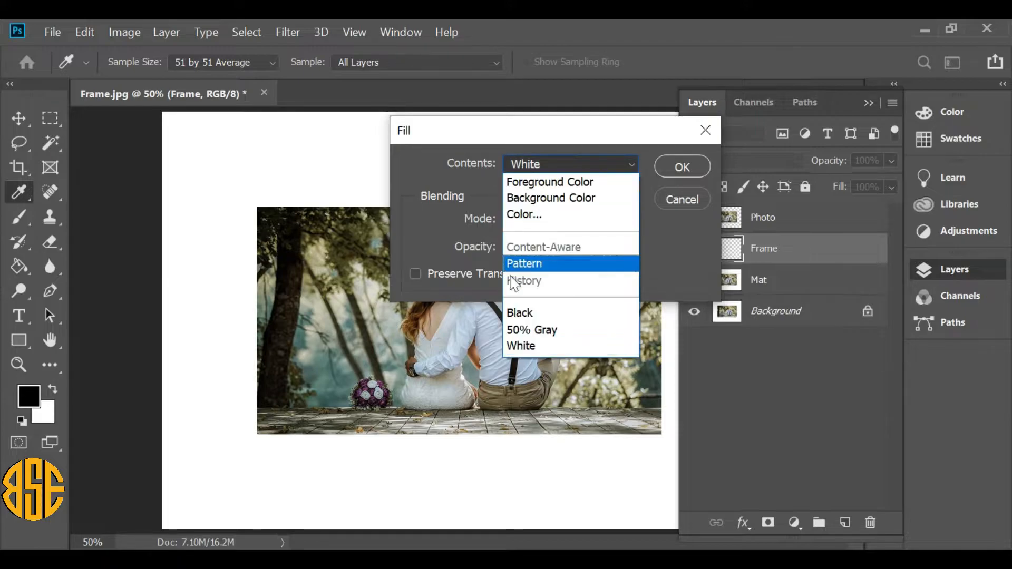
click(510, 346)
click(545, 240)
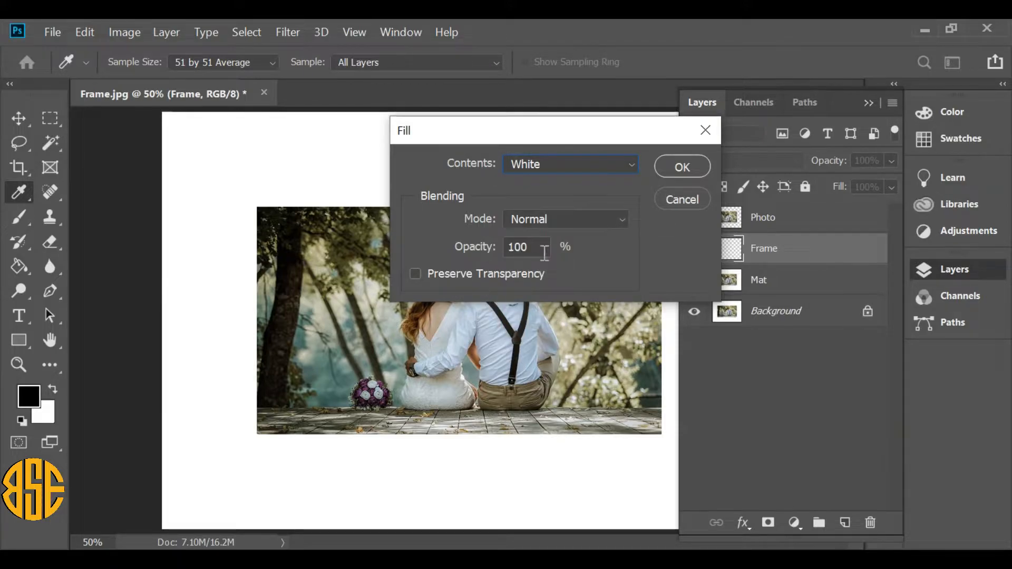
click(690, 168)
key(z)
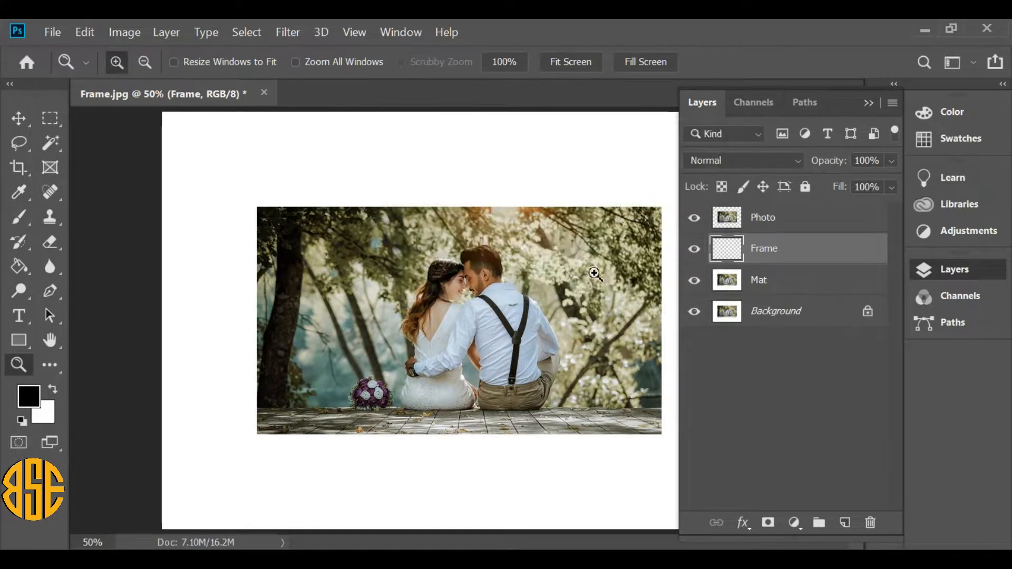
Add a Stroke effect to the Frame layer with size 80 px, position Inside and blend mode Normal
click(742, 523)
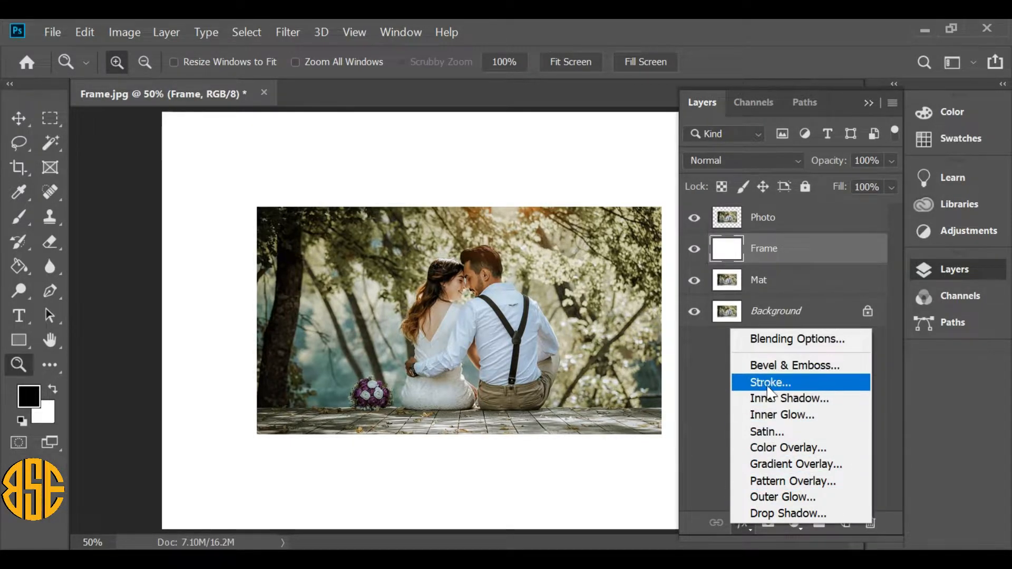
click(792, 388)
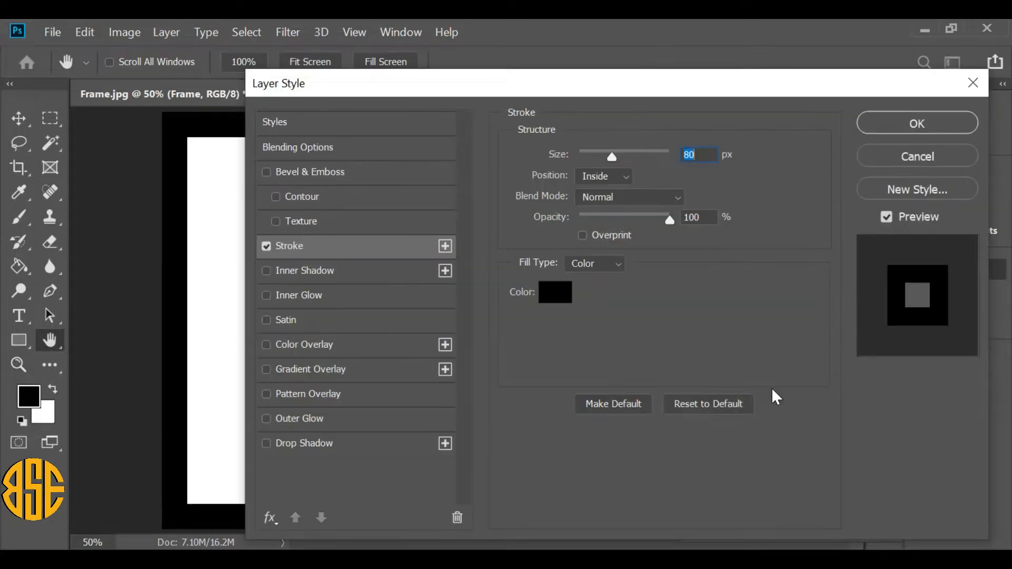
drag(498, 89, 567, 68)
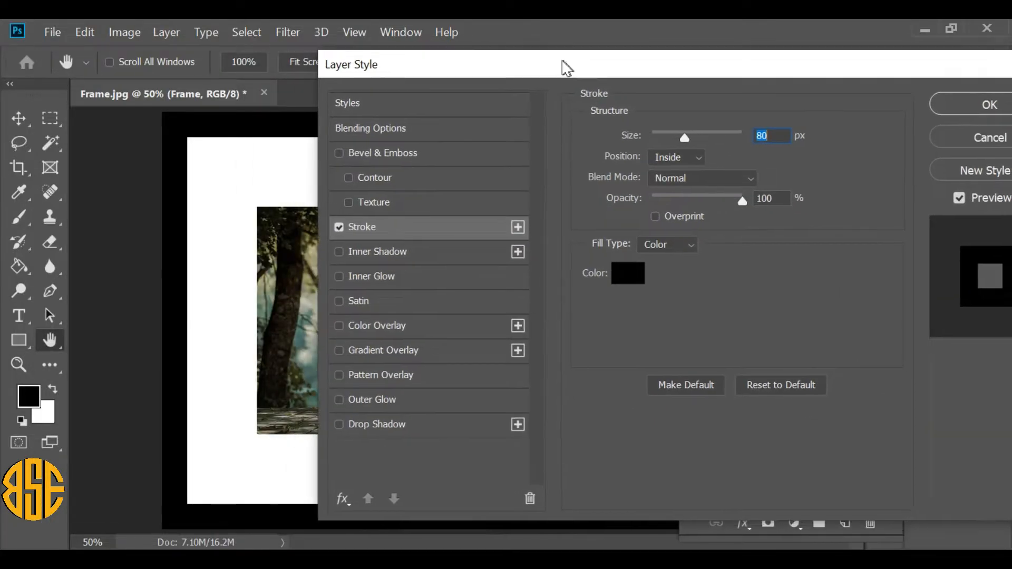
click(694, 157)
click(671, 184)
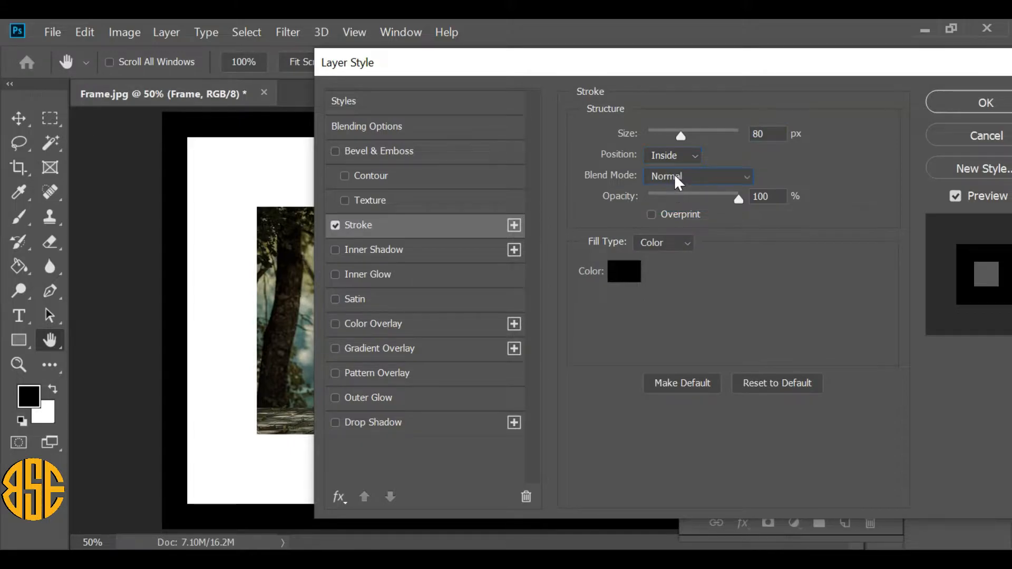
click(675, 175)
click(675, 80)
Set the Frame layer's stroke color to black, 000000
click(611, 271)
drag(381, 190, 233, 338)
text(000000)
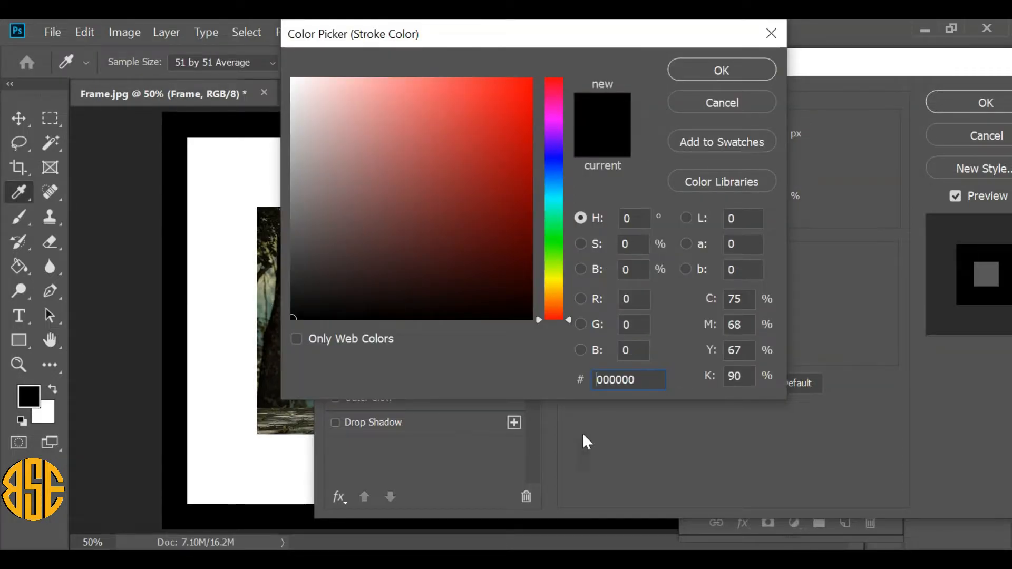
click(710, 75)
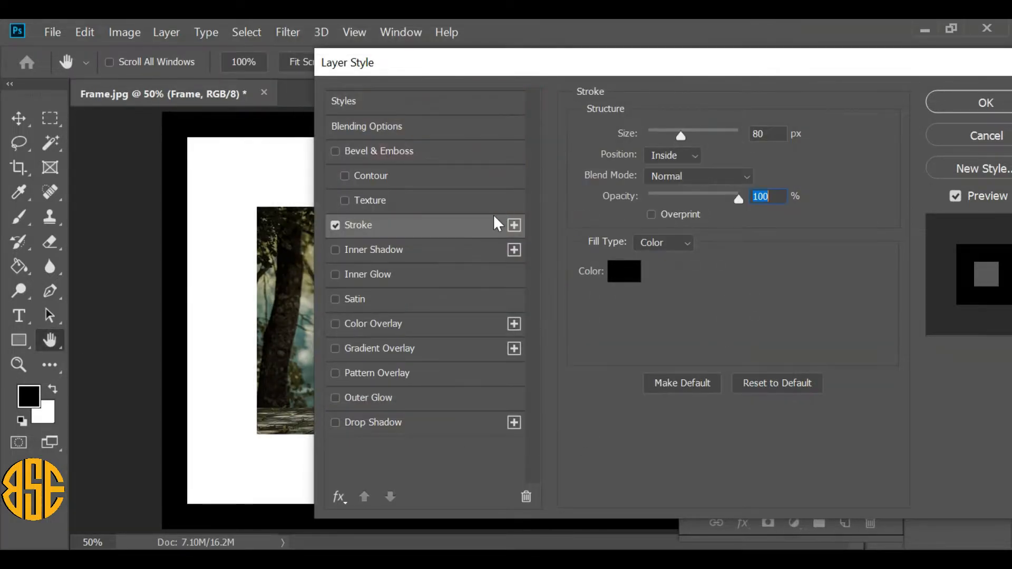
Enable Bevel & Emboss on the Frame layer with style Stroke Emboss and technique Chisel Hard
click(406, 150)
click(680, 135)
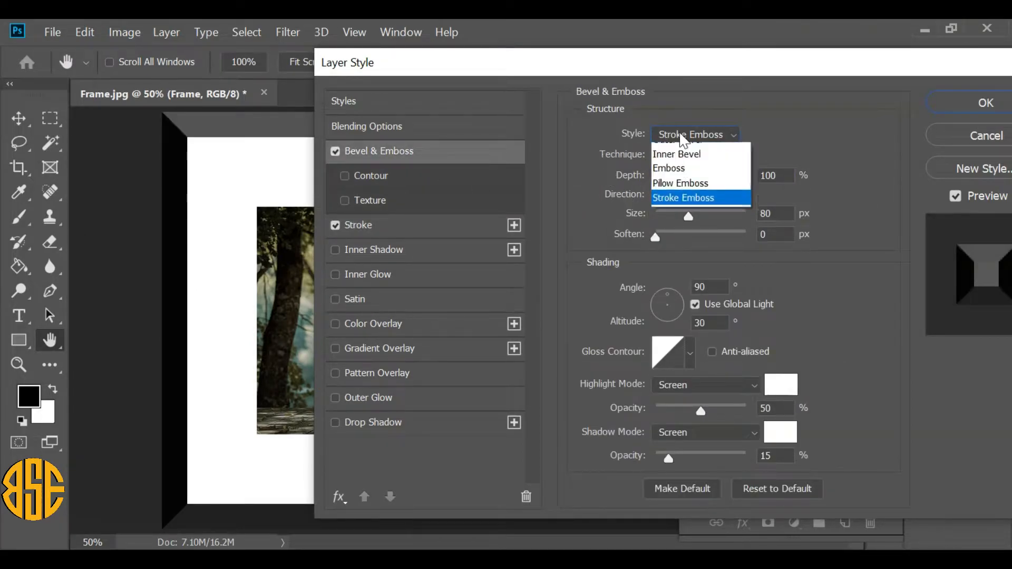
click(681, 209)
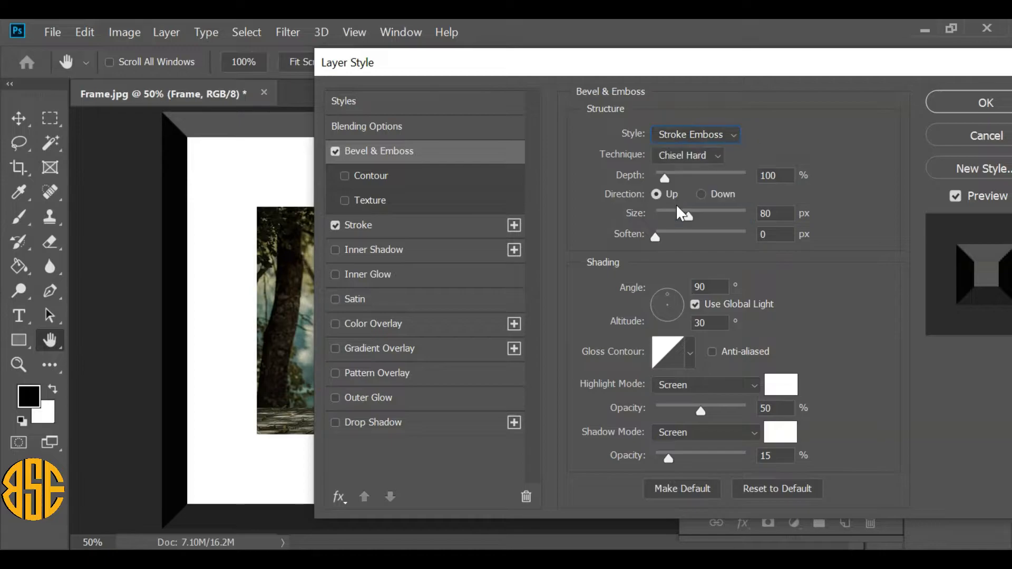
click(672, 156)
click(680, 187)
Set the bevel's shading angle to 120° and altitude to 30° with global light on
double_click(713, 289)
text(120)
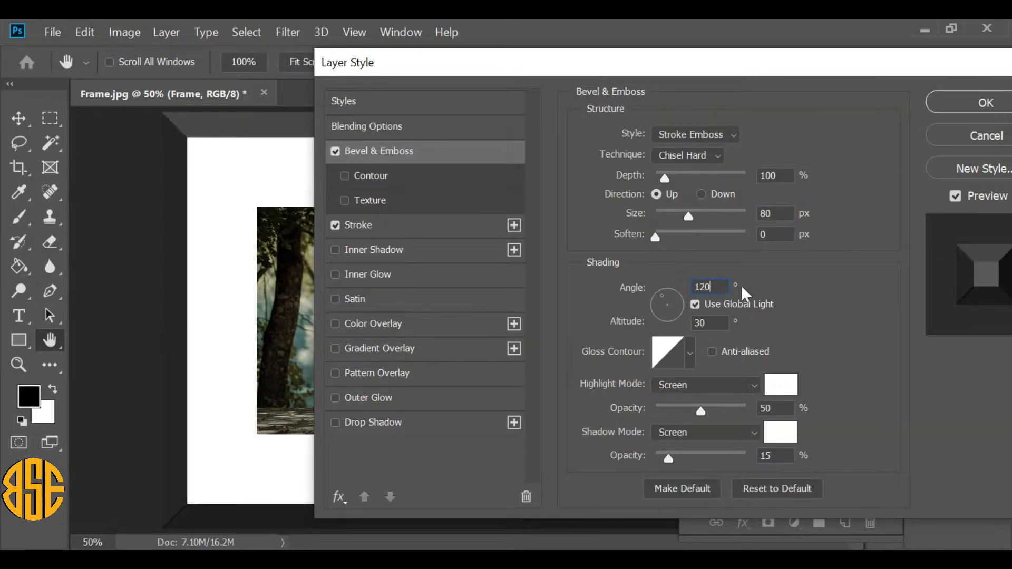
click(714, 323)
Set the bevel's highlight mode to Screen with white, ffffff, as the highlight color
click(736, 387)
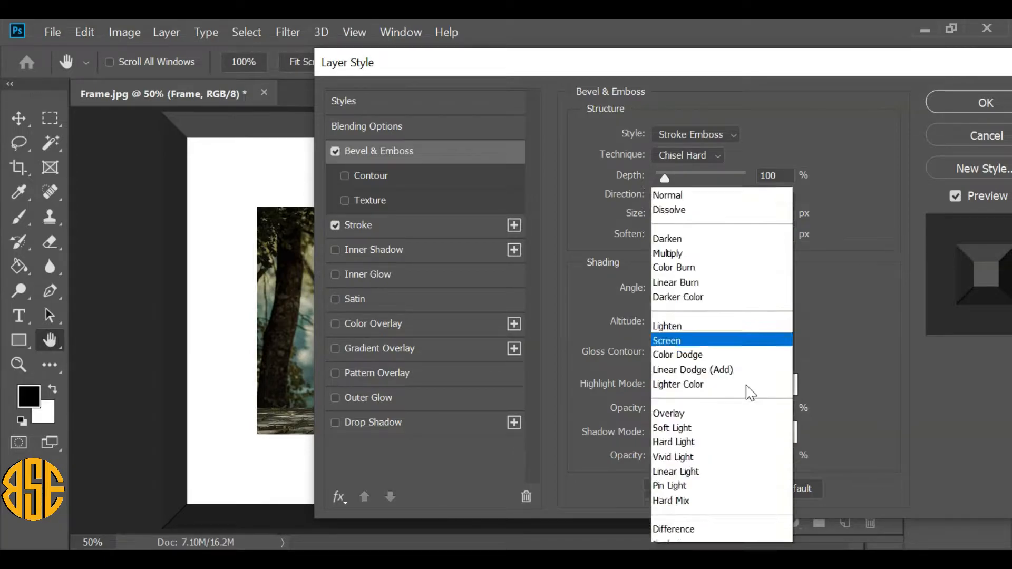
click(689, 230)
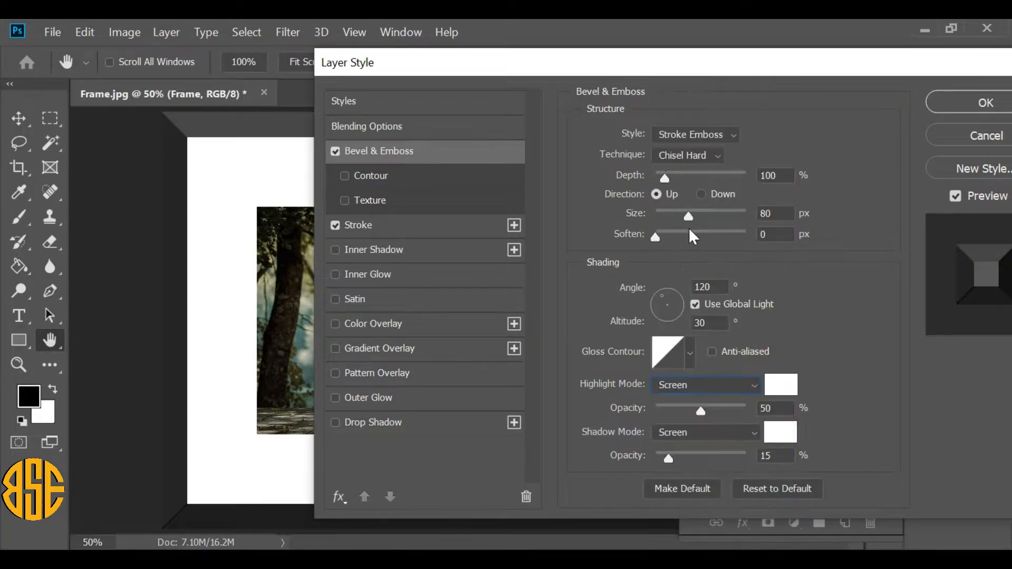
click(781, 384)
click(311, 102)
drag(277, 74, 279, 75)
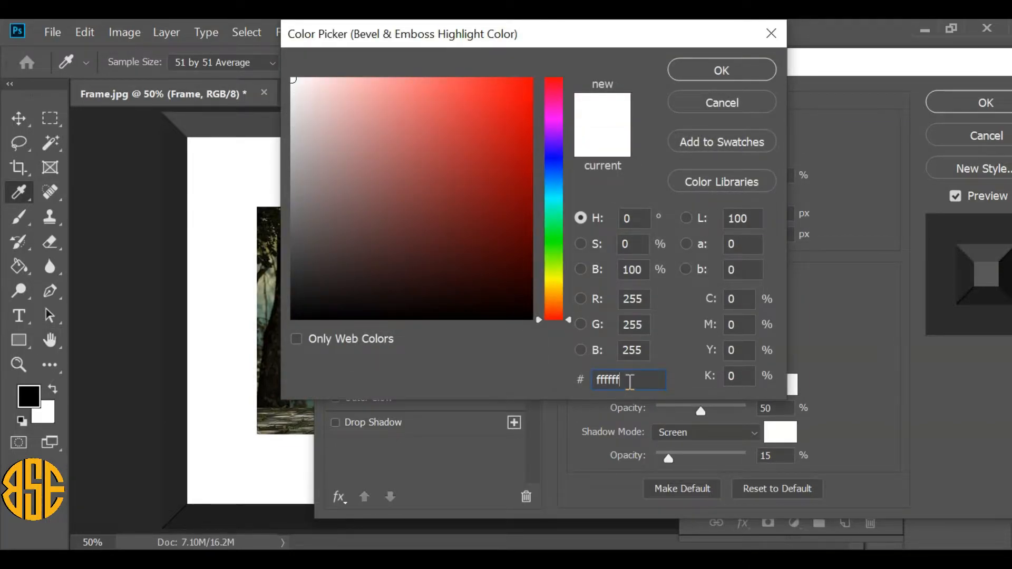
click(700, 68)
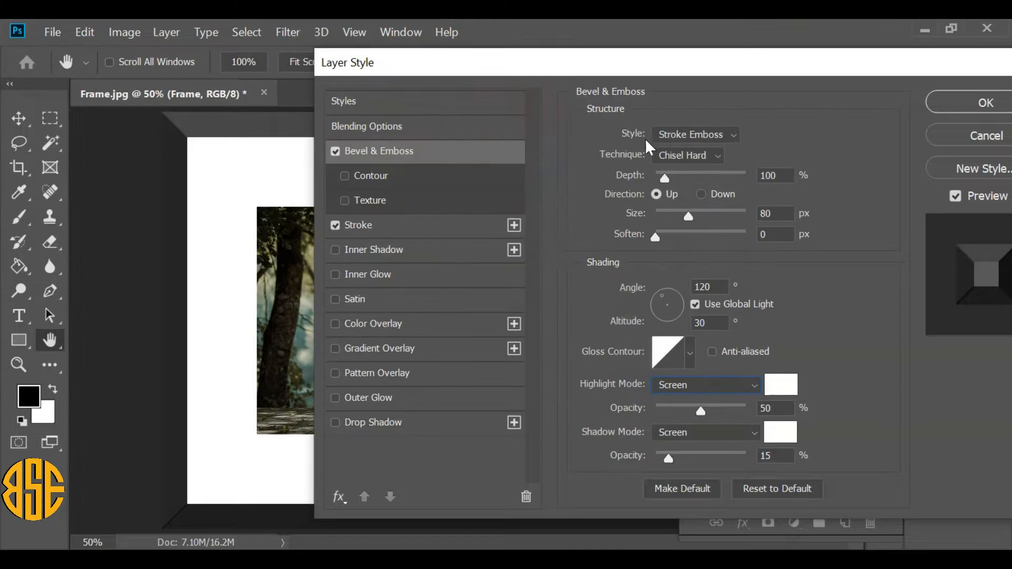
Set the bevel's shadow mode to Screen with color ffffff and 15% opacity, and apply the Frame layer's styles
click(694, 428)
click(677, 232)
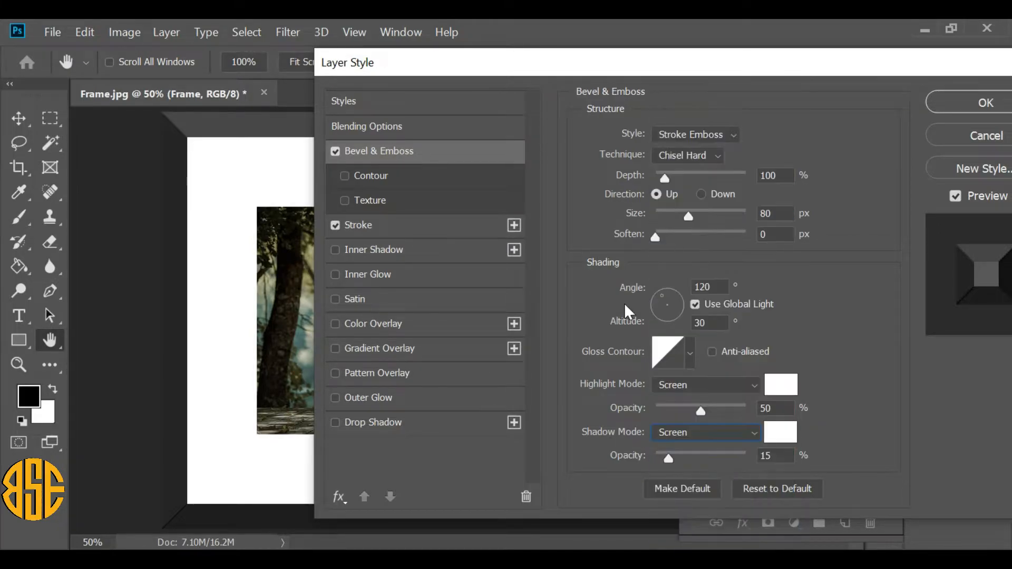
click(767, 436)
drag(353, 102, 291, 78)
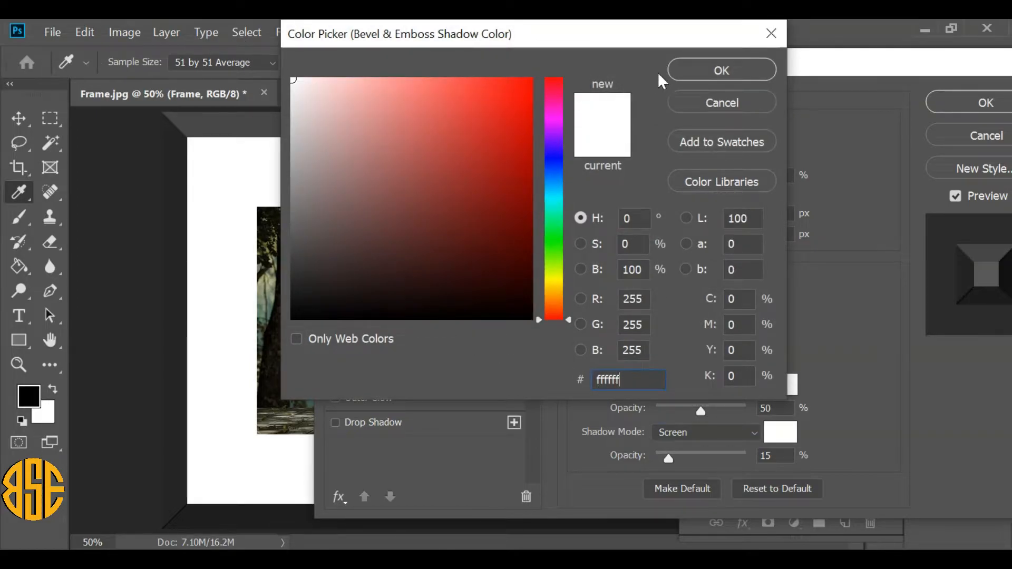
click(684, 70)
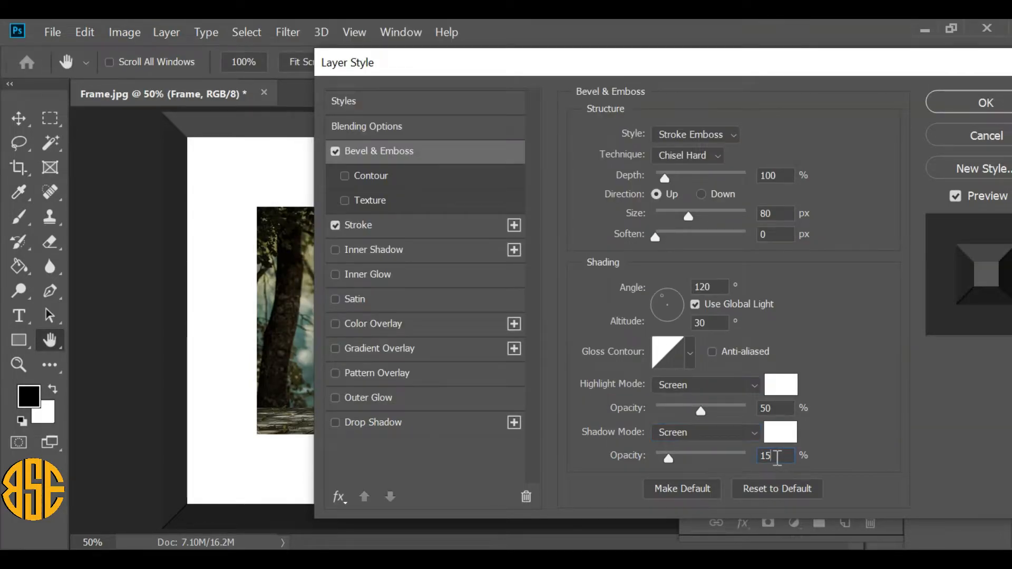
click(952, 105)
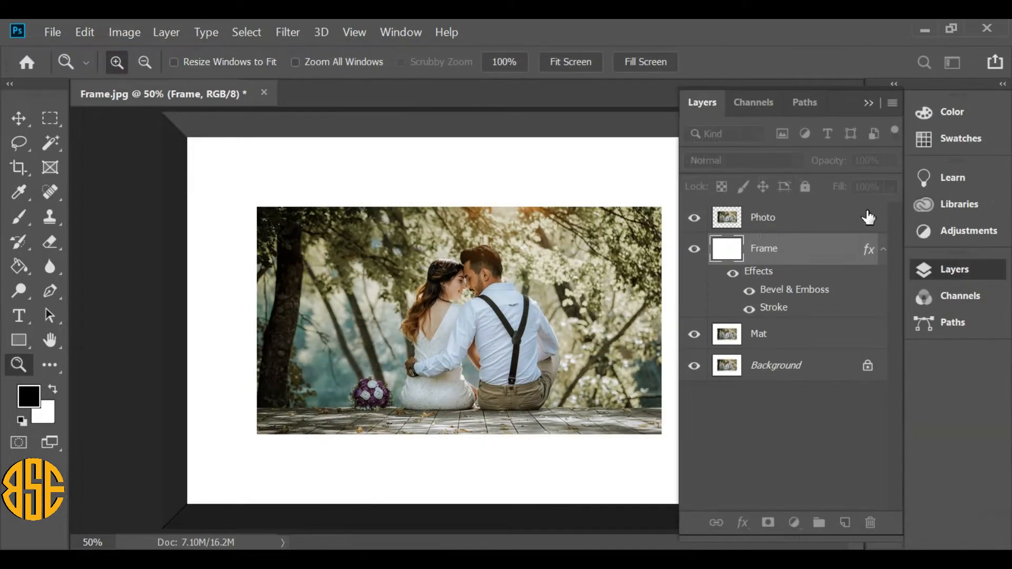
Hide the Photo, Mat and Background layers and rasterize the Frame layer's style
click(691, 219)
click(688, 334)
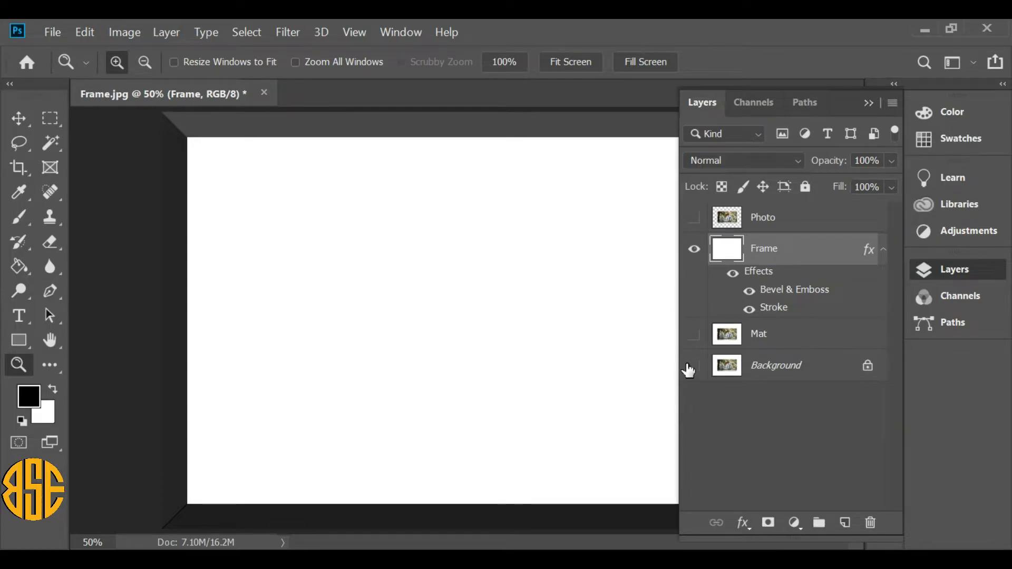
right_click(799, 248)
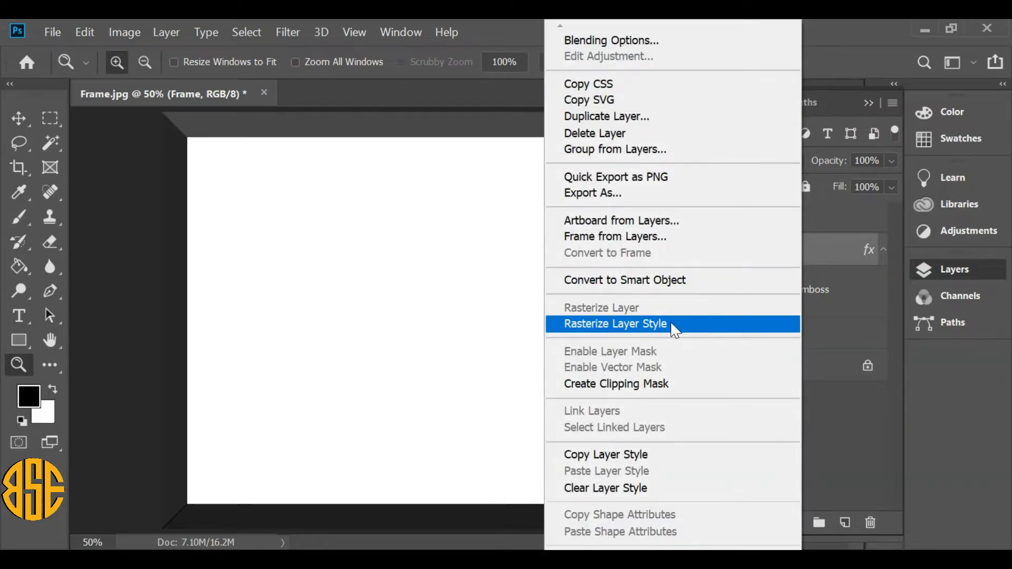
click(632, 324)
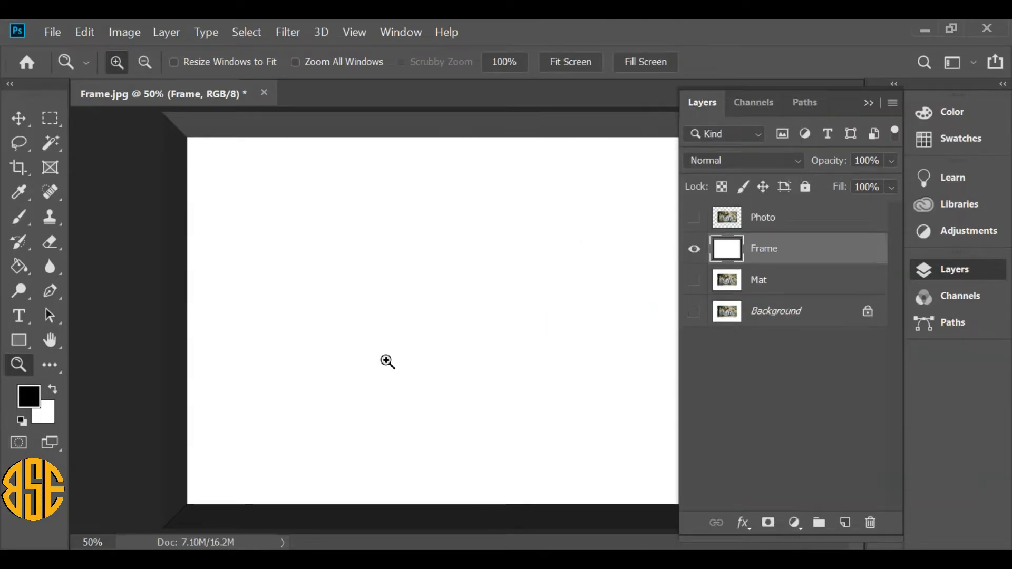
Delete the white area inside the frame using a Magic Wand selection, and deselect
click(53, 143)
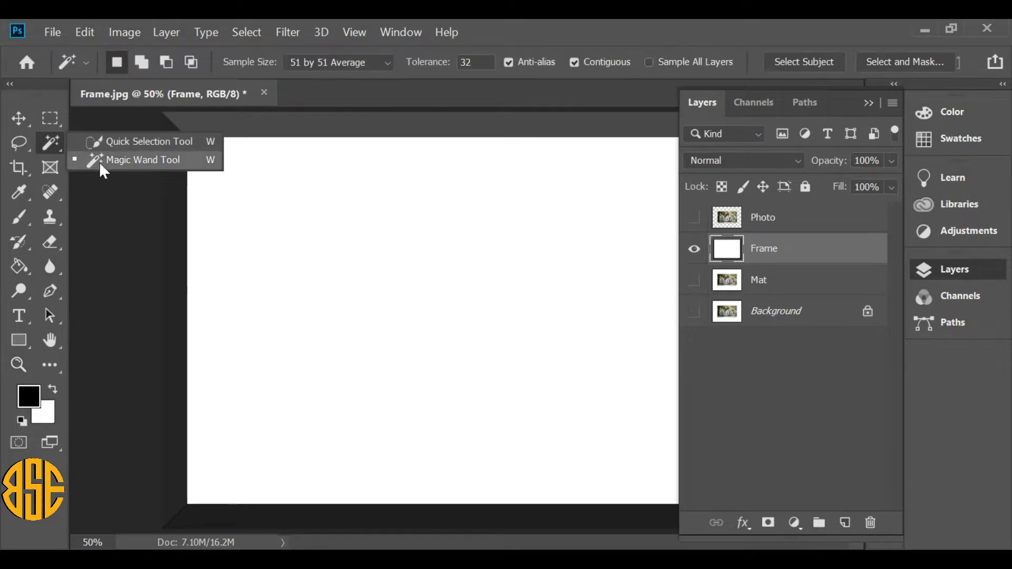
click(126, 161)
click(303, 216)
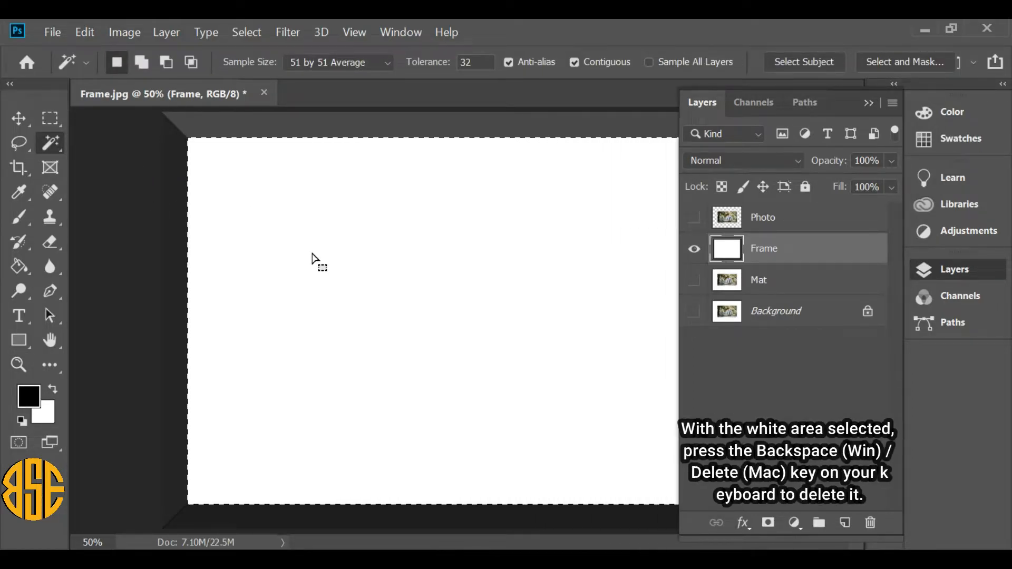
key(BackSpace)
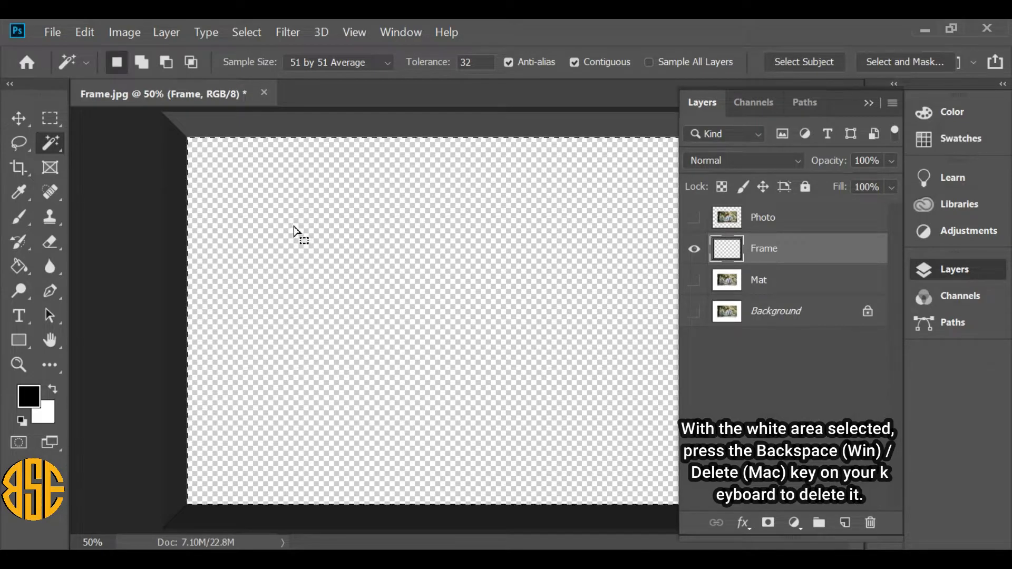
click(250, 32)
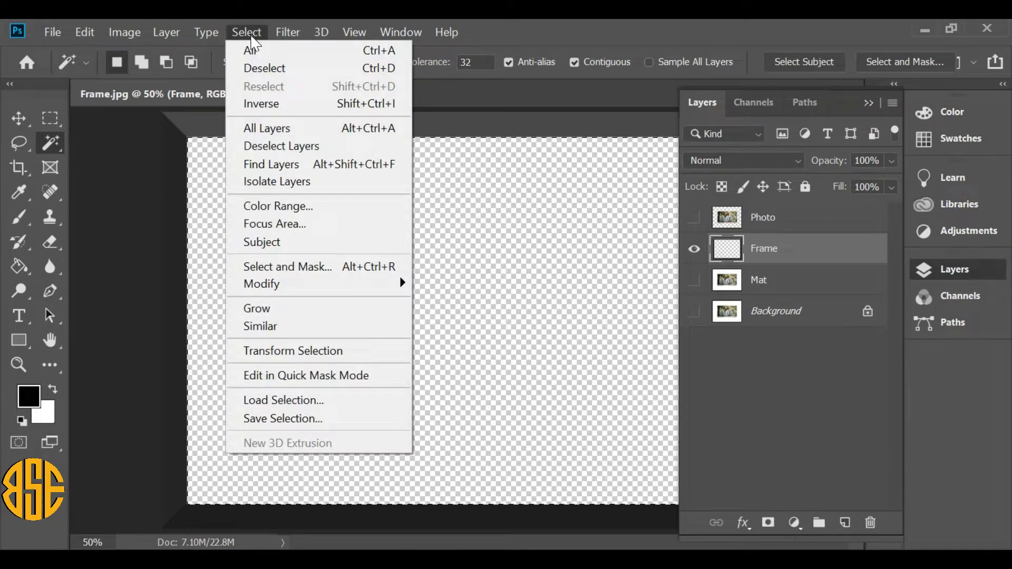
click(267, 68)
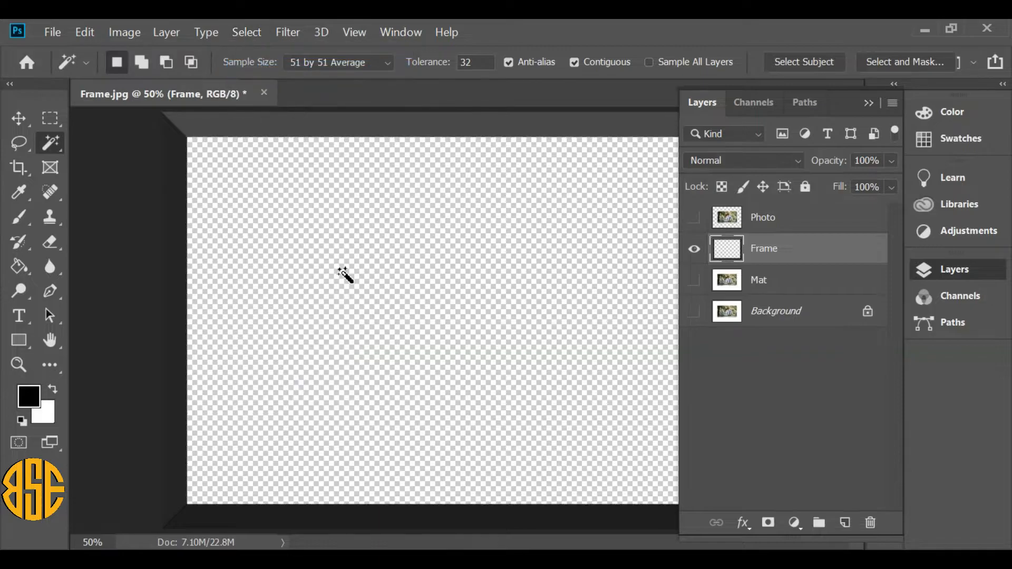
Make the Background, Mat and Photo layers visible again
click(694, 312)
click(694, 280)
click(694, 217)
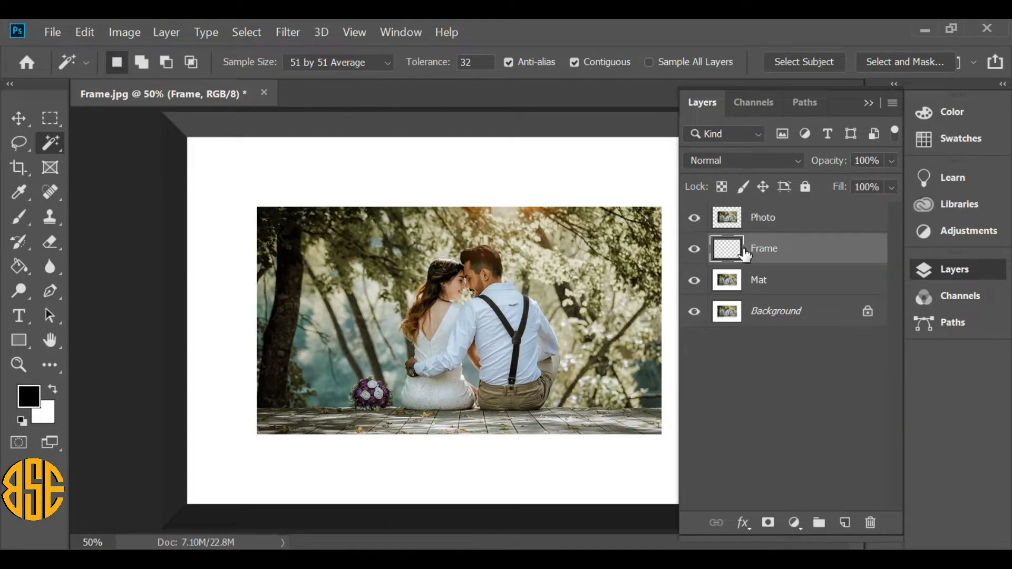
Add a Drop Shadow to the Frame layer: Multiply, color 000000, opacity 60%, angle 120°, distance 5 px, spread 0%, size 10 px
click(743, 523)
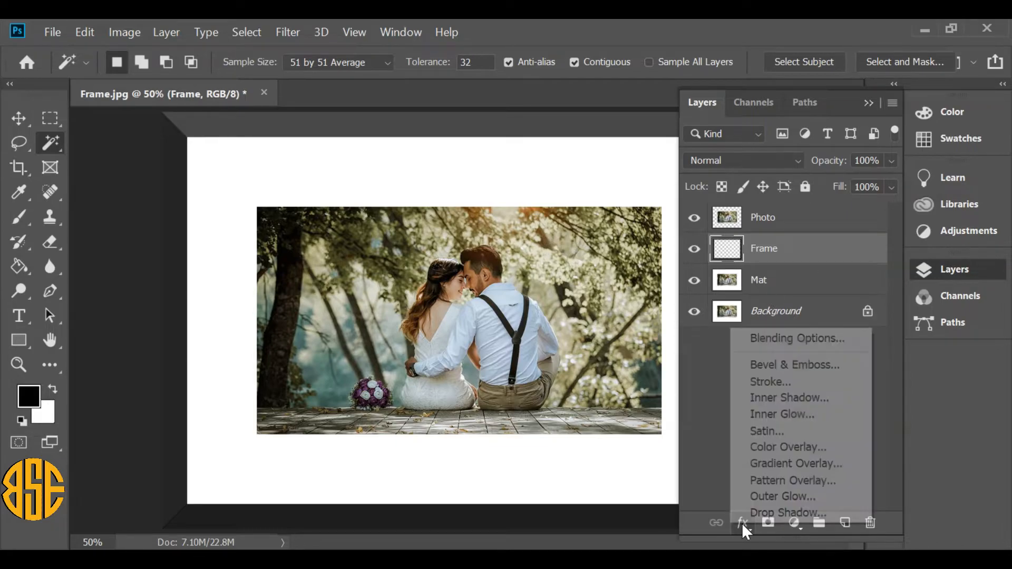
click(775, 509)
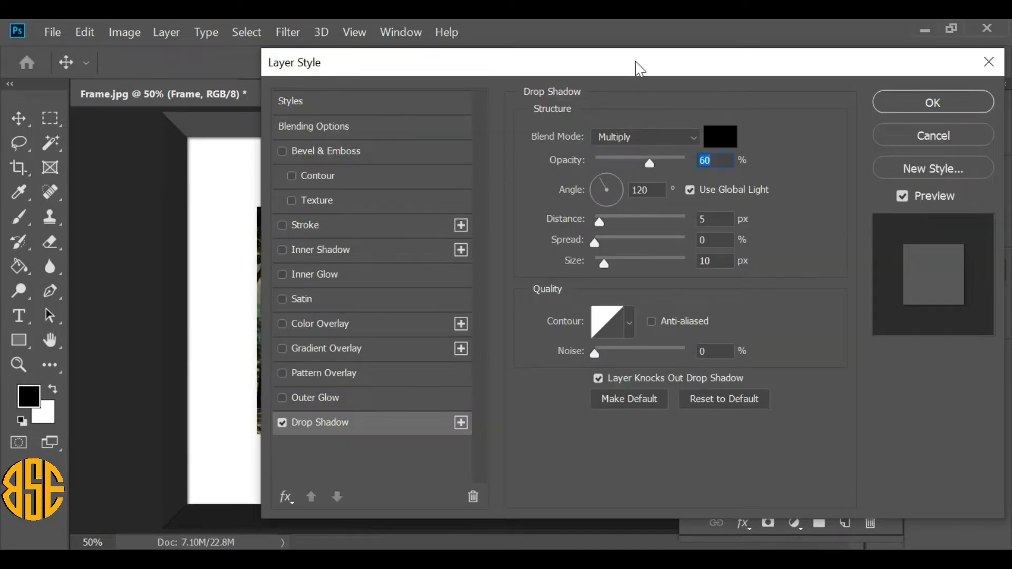
drag(639, 69, 662, 64)
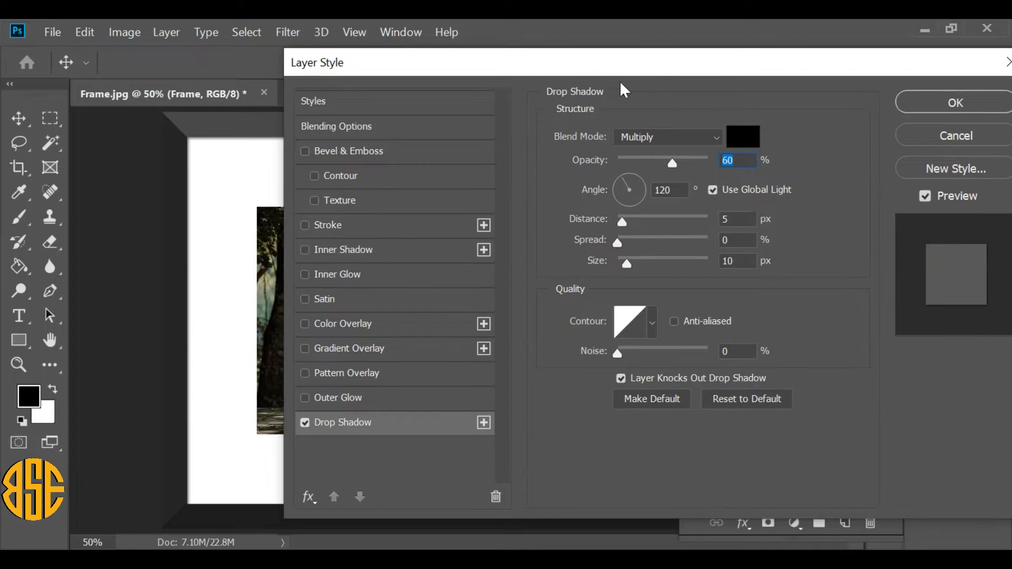
click(662, 141)
click(646, 141)
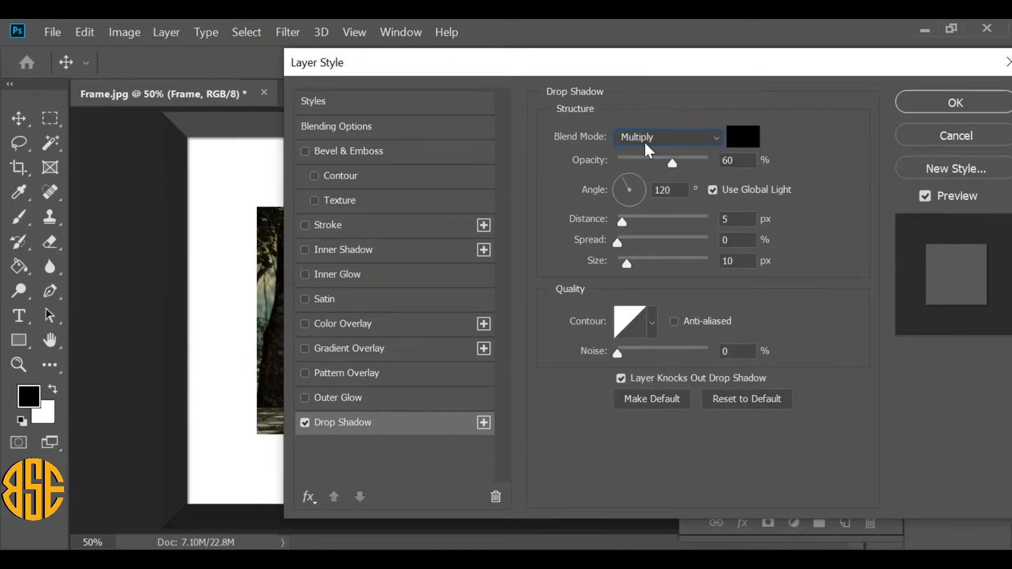
click(743, 138)
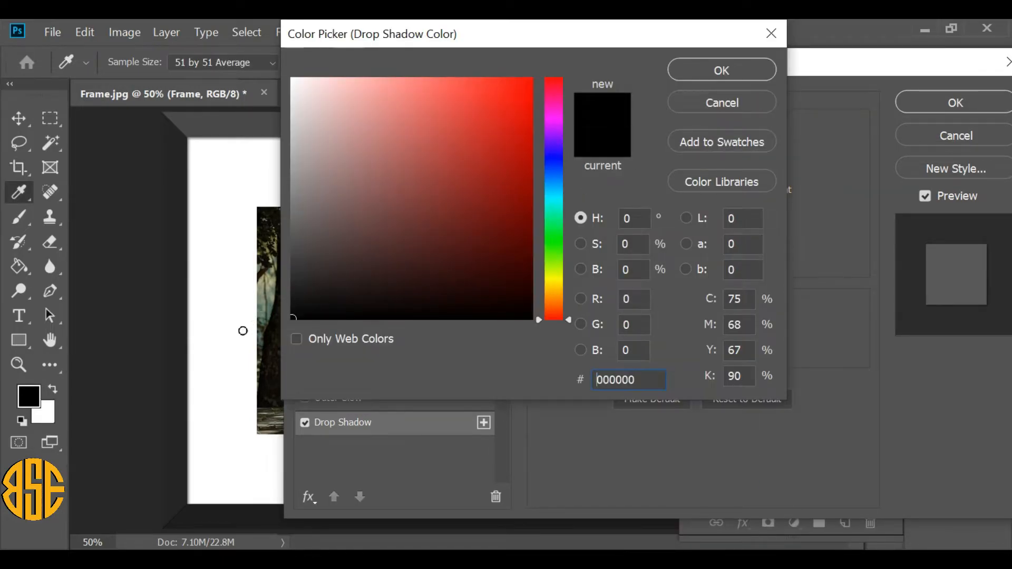
click(732, 70)
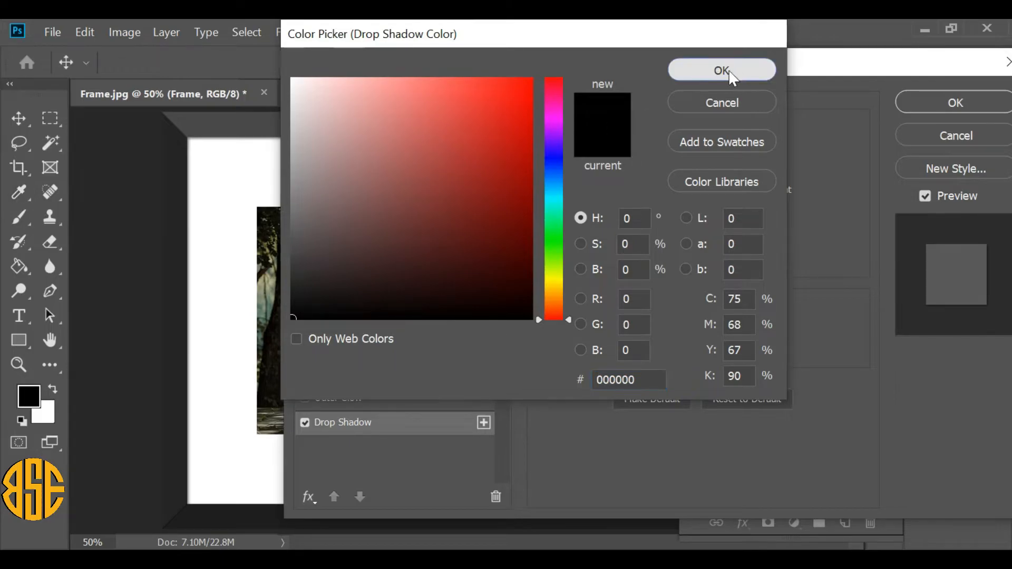
click(669, 189)
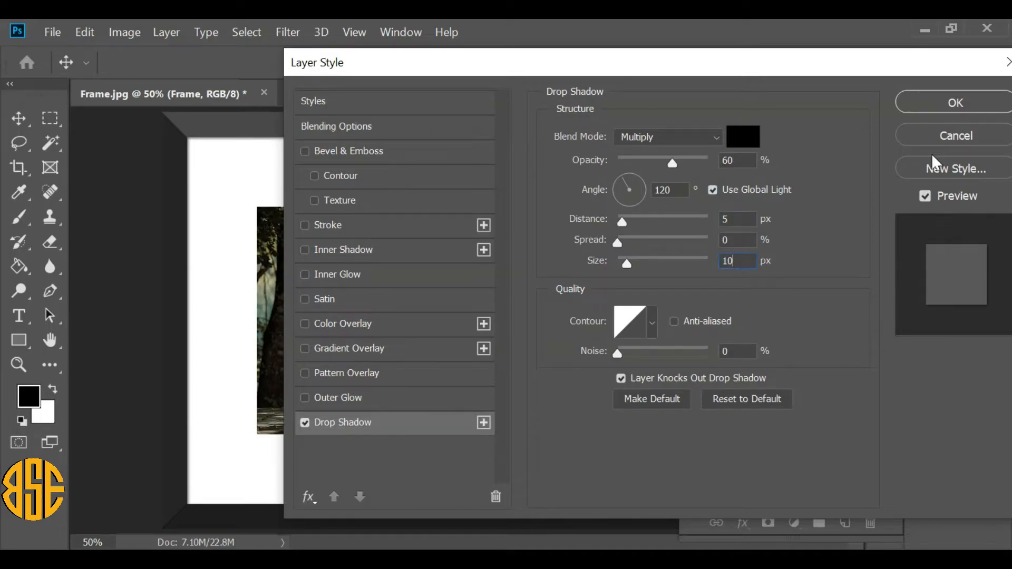
click(940, 102)
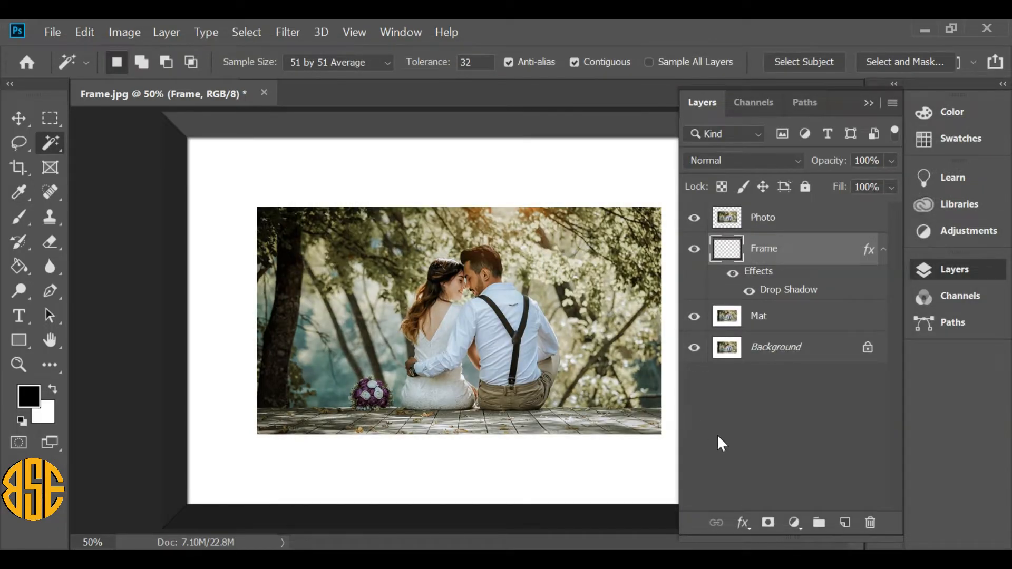
Create a new layer above Frame and name it Inner Glow
click(844, 522)
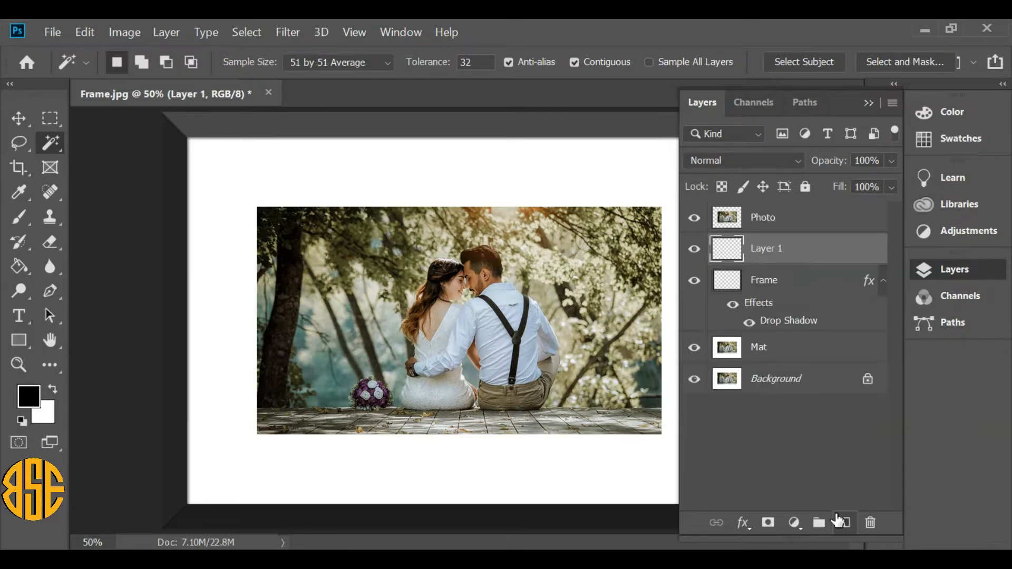
double_click(763, 249)
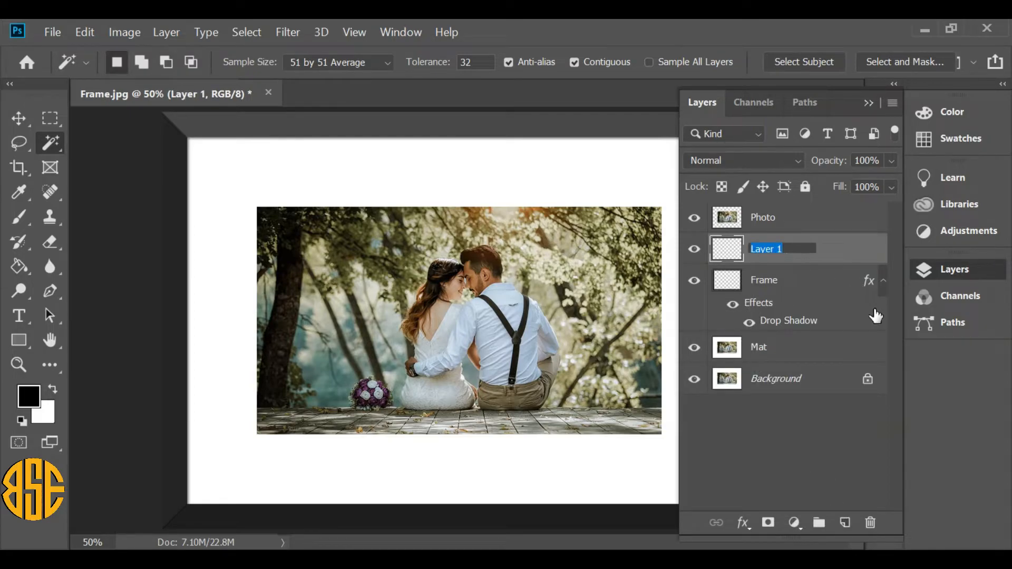
key(BackSpace)
click(846, 249)
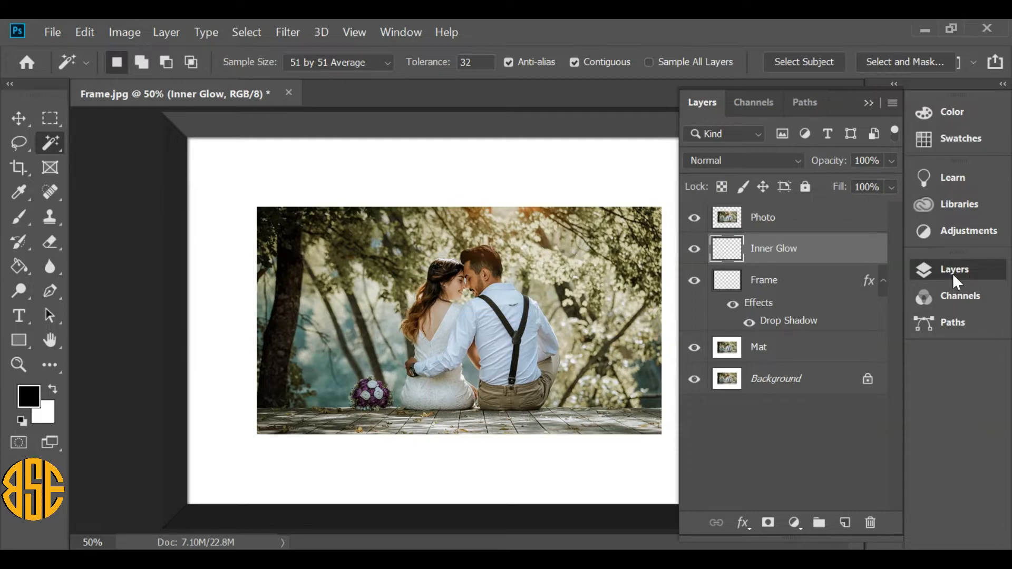
Draw a rectangular marquee selection around the photo, leaving a narrow, even margin of white mat on all sides
click(986, 268)
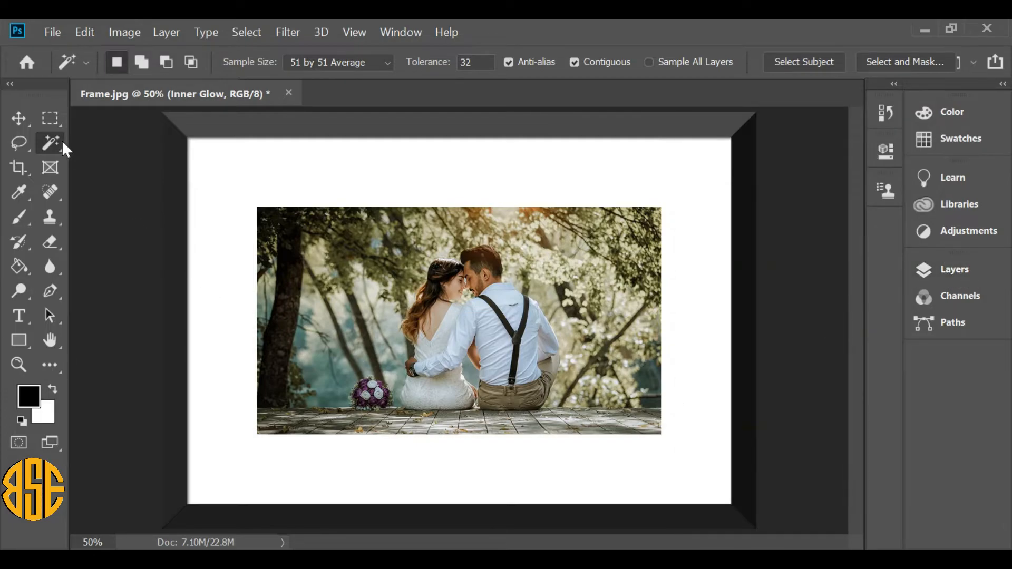
click(50, 117)
click(116, 118)
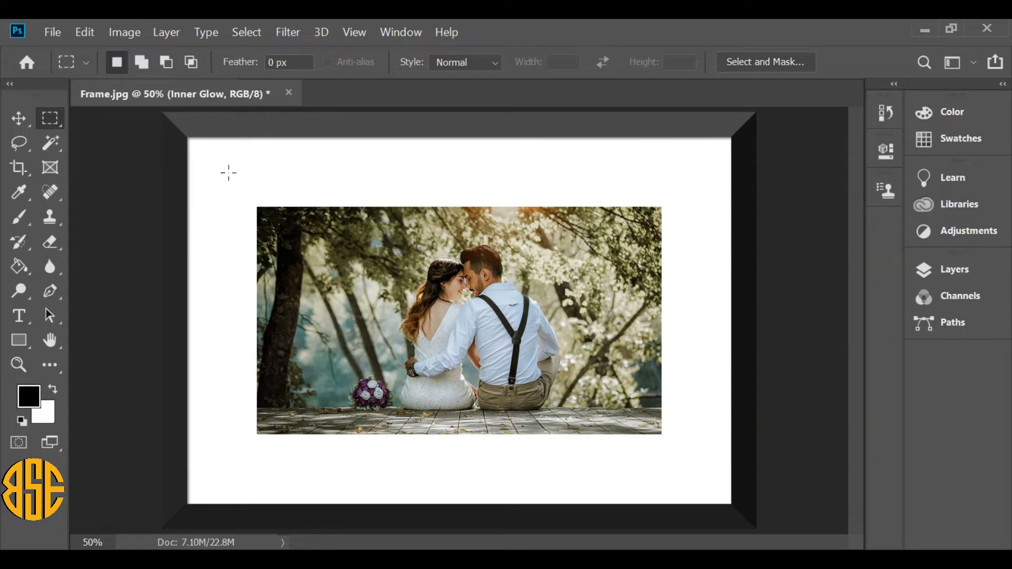
drag(242, 191, 672, 441)
Fill the selection on the Inner Glow layer with White in Normal mode at 100% opacity
click(84, 33)
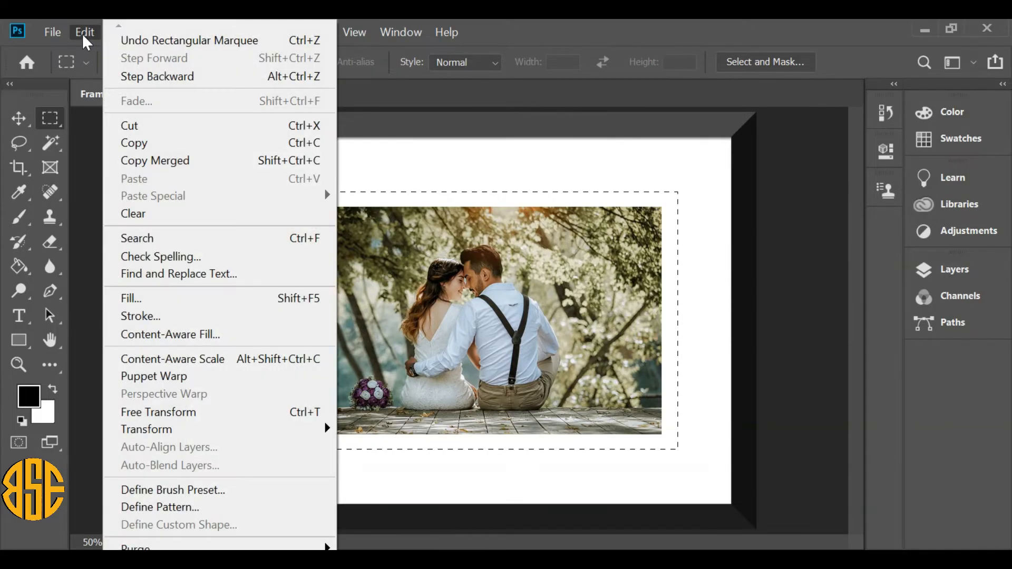
click(174, 300)
click(561, 164)
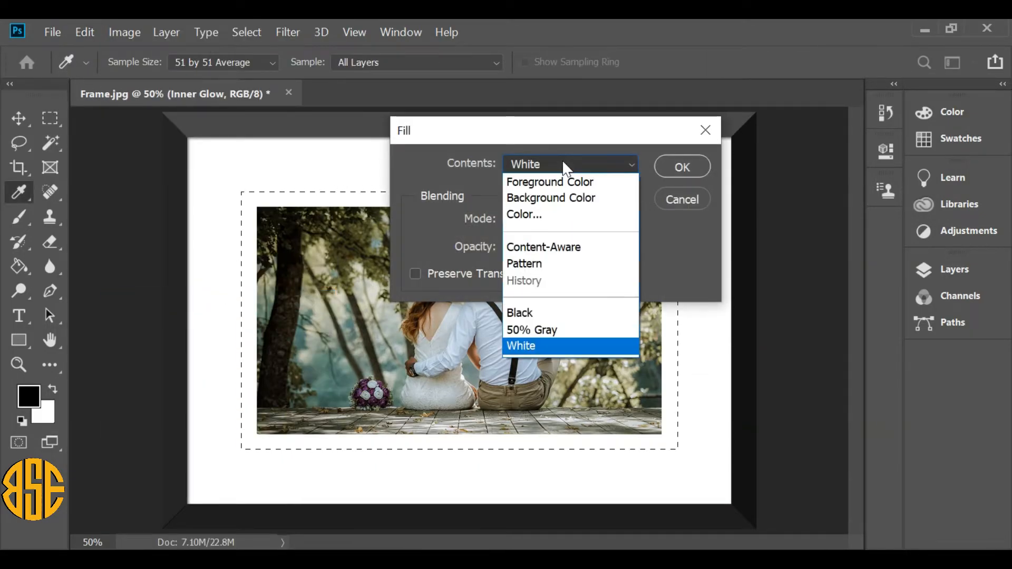
click(552, 346)
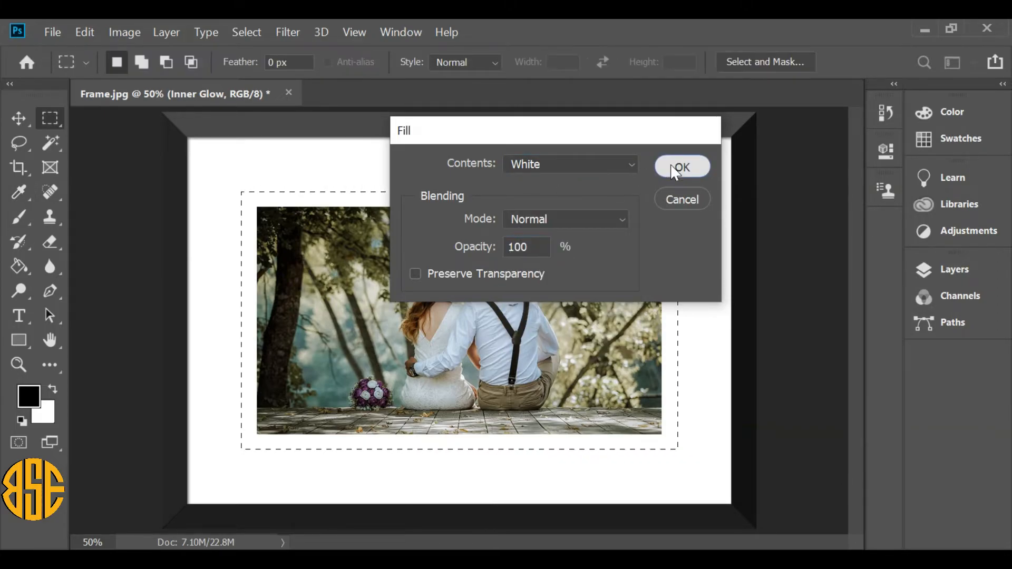
click(668, 167)
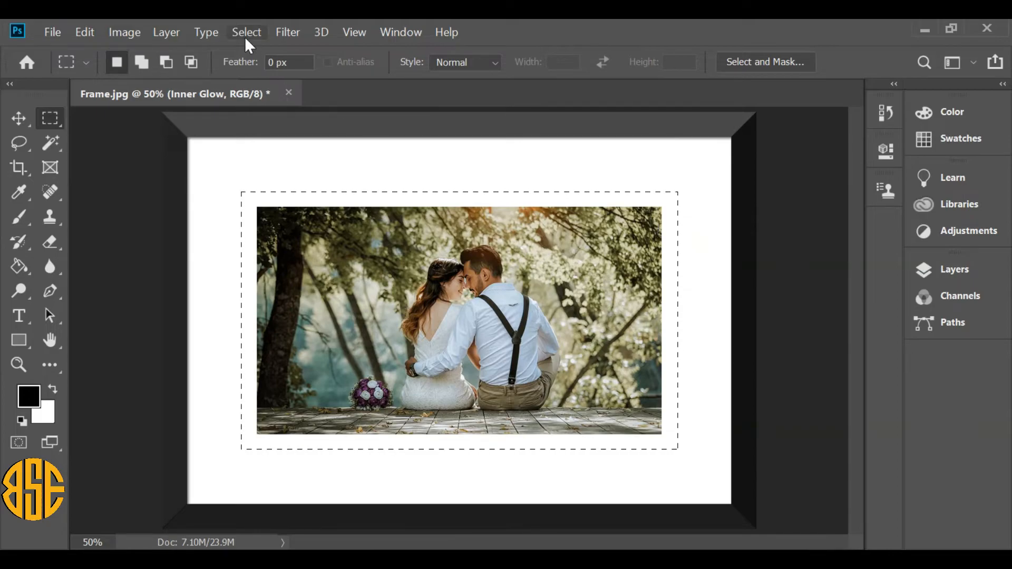
Deselect the marquee and add an Inner Glow to the Inner Glow layer: Multiply, 30% opacity, color 000000, Softer, Edge, choke 0%, size 10 px, range 50%
click(246, 34)
click(306, 72)
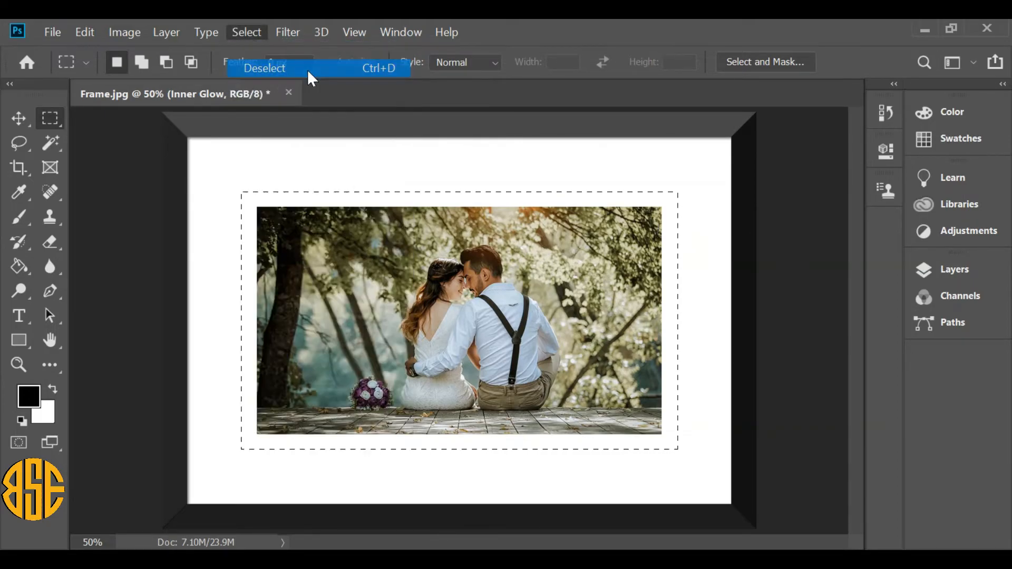
click(971, 266)
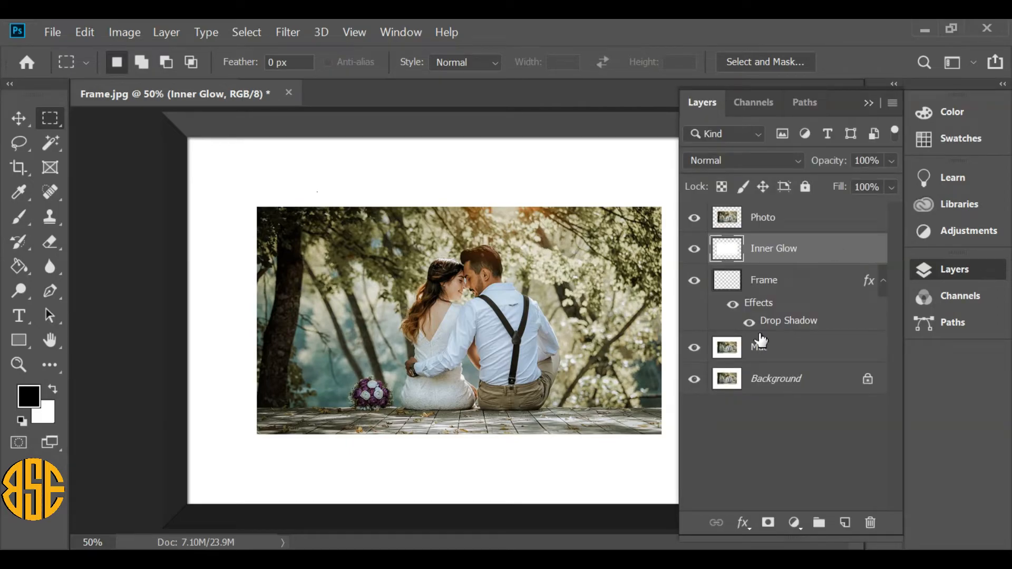
click(743, 523)
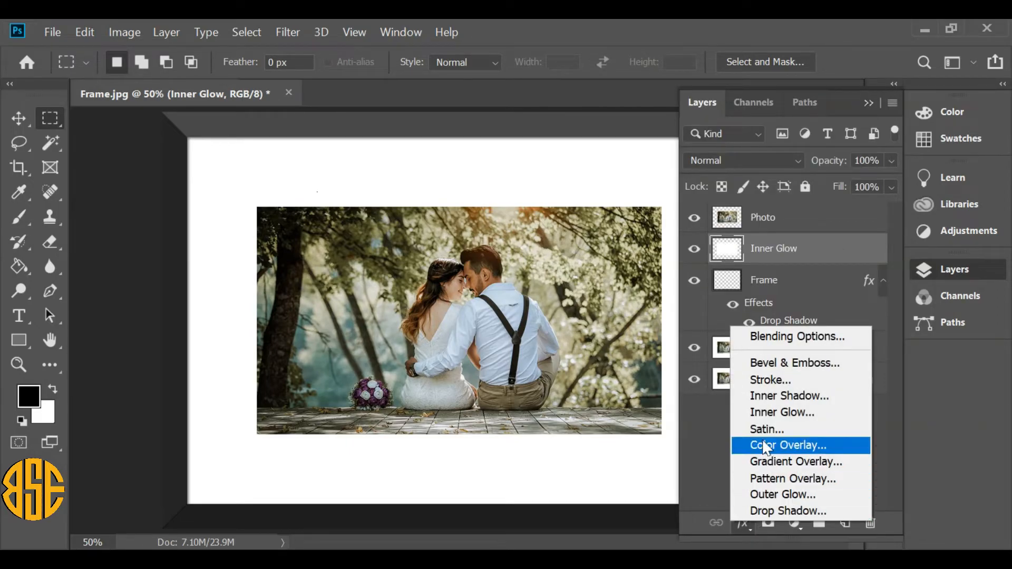
click(760, 416)
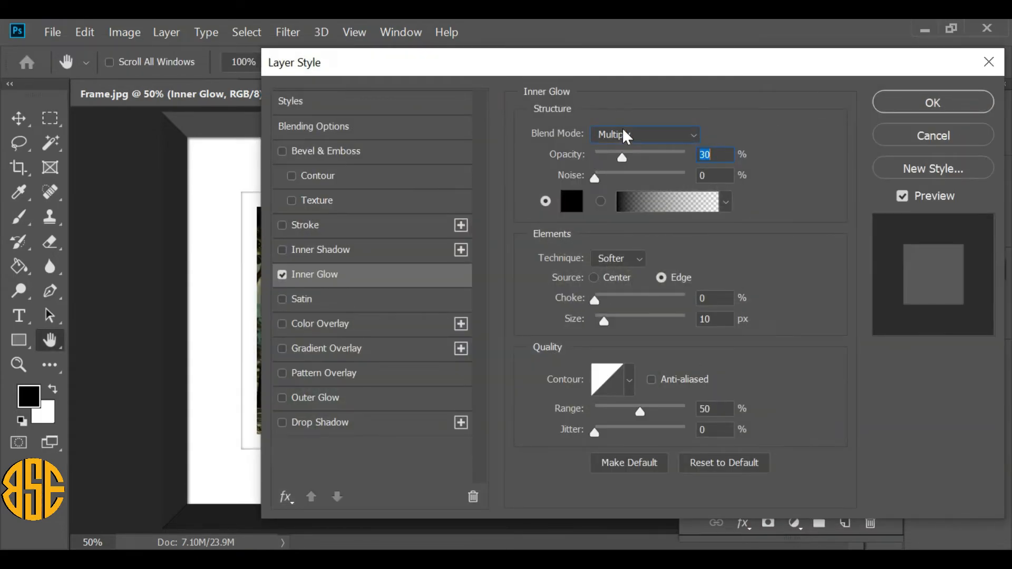
click(624, 135)
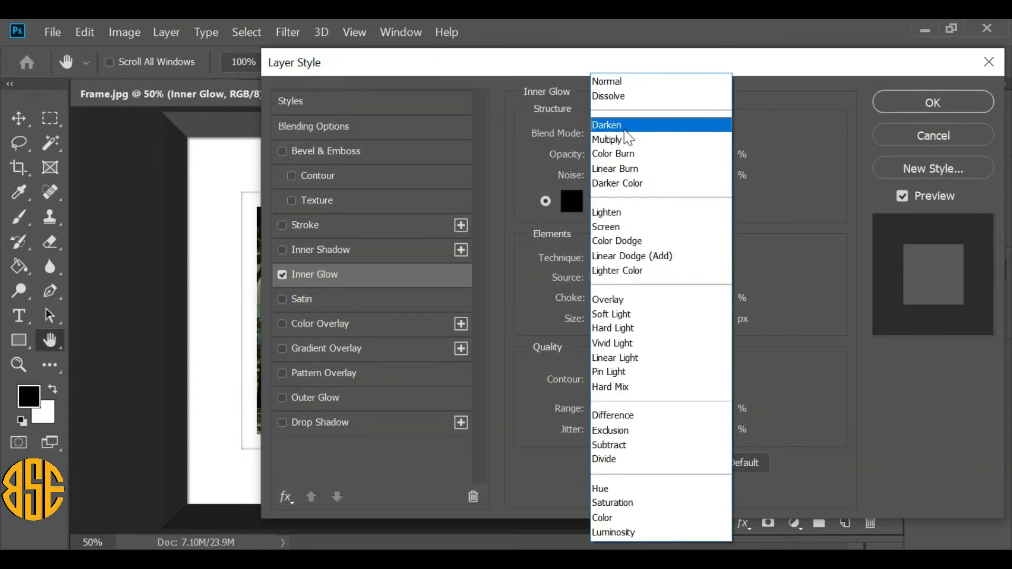
click(626, 138)
click(719, 155)
click(571, 200)
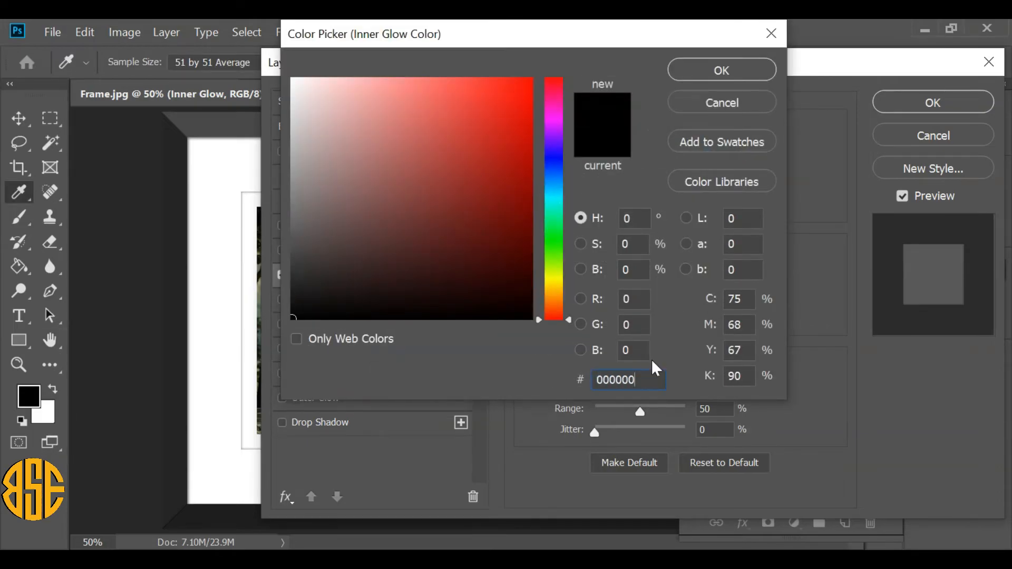
click(726, 71)
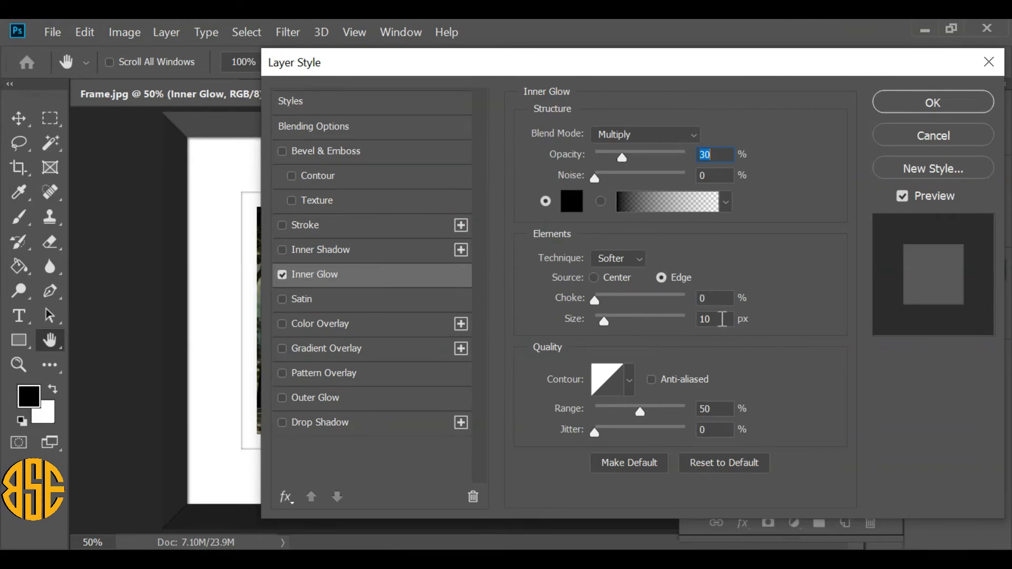
click(728, 405)
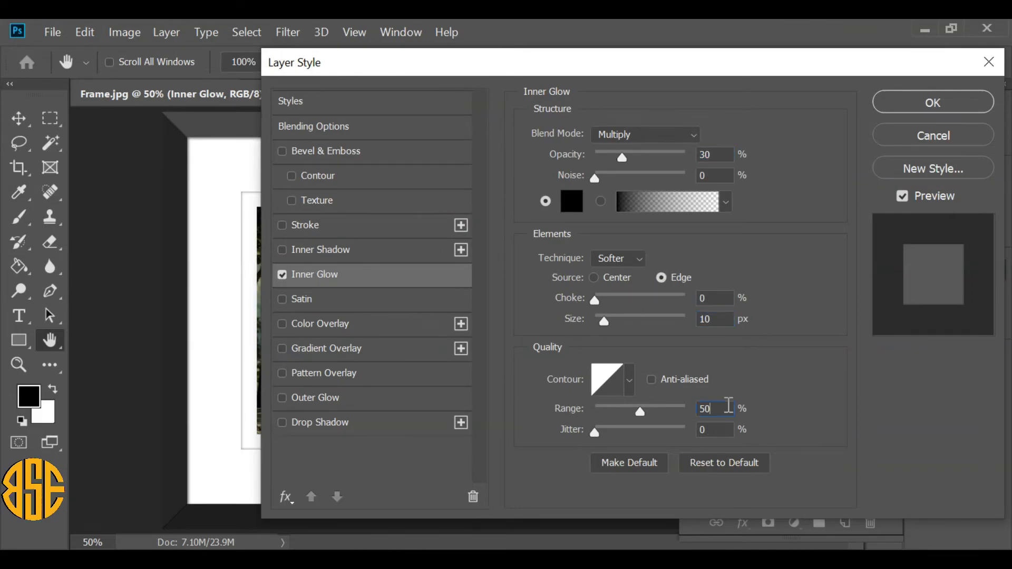
click(925, 104)
Group the Photo, Inner Glow, Frame and Mat layers into a new group named Frame
click(791, 217)
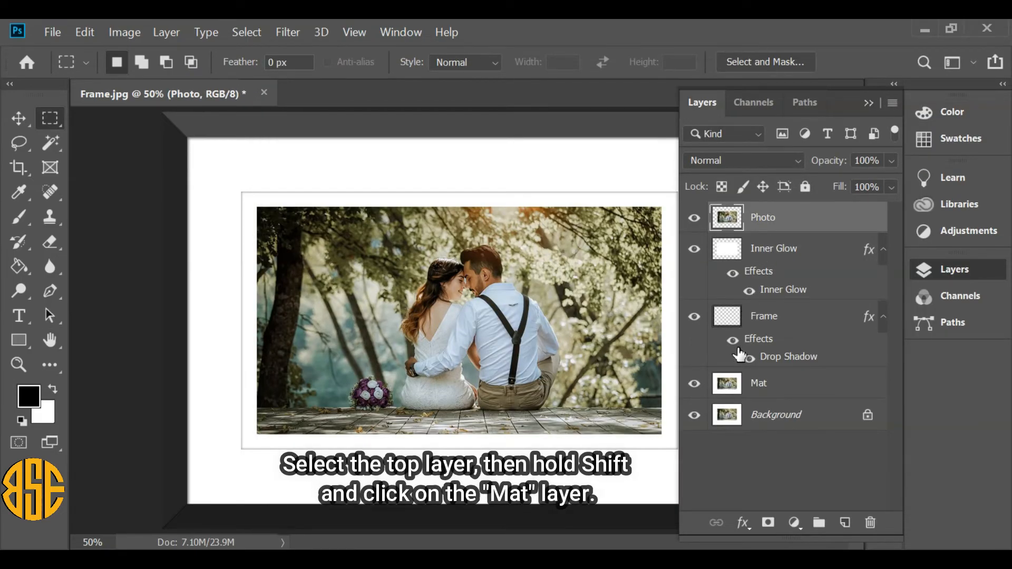
shift+click(800, 380)
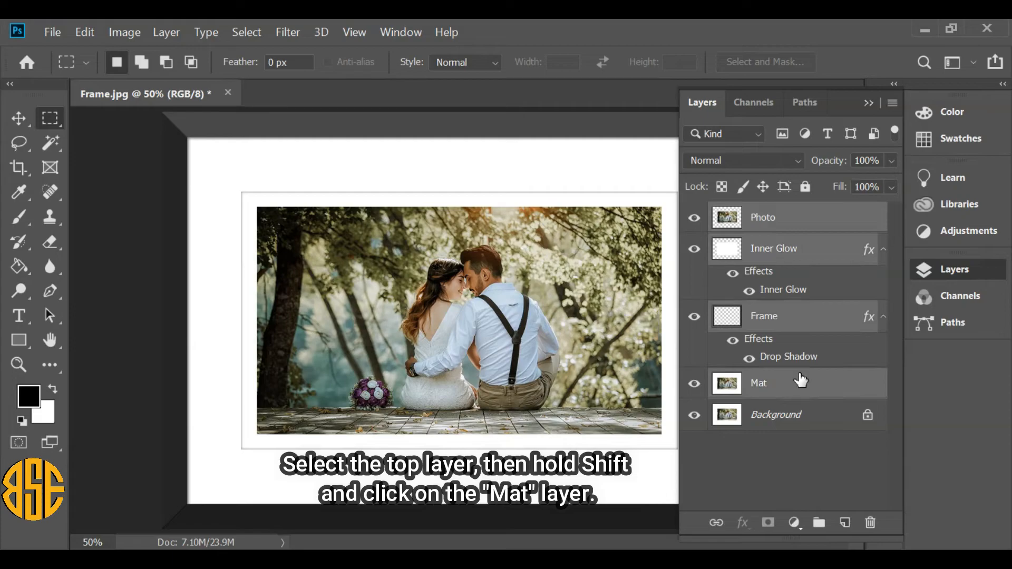
right_click(782, 217)
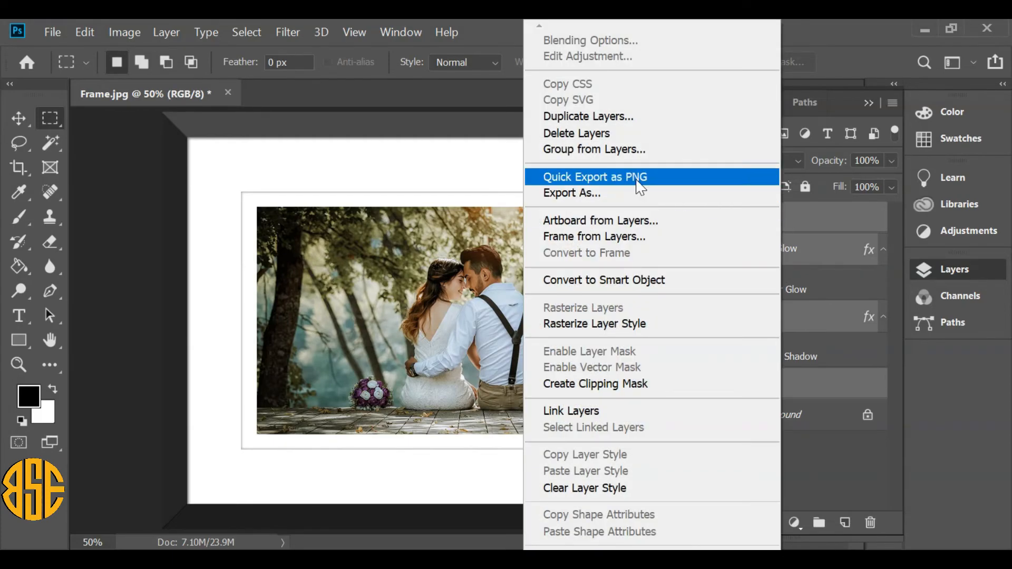
click(621, 150)
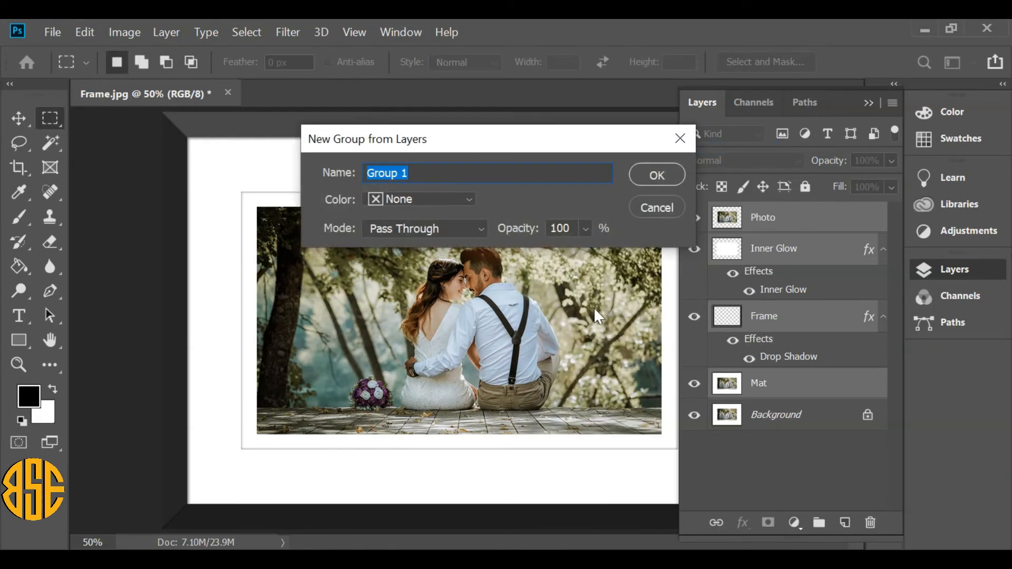
text(Frame)
click(657, 175)
Toggle the Frame group's visibility off and on to compare the picture with and without the frame, leaving the group visible
click(691, 216)
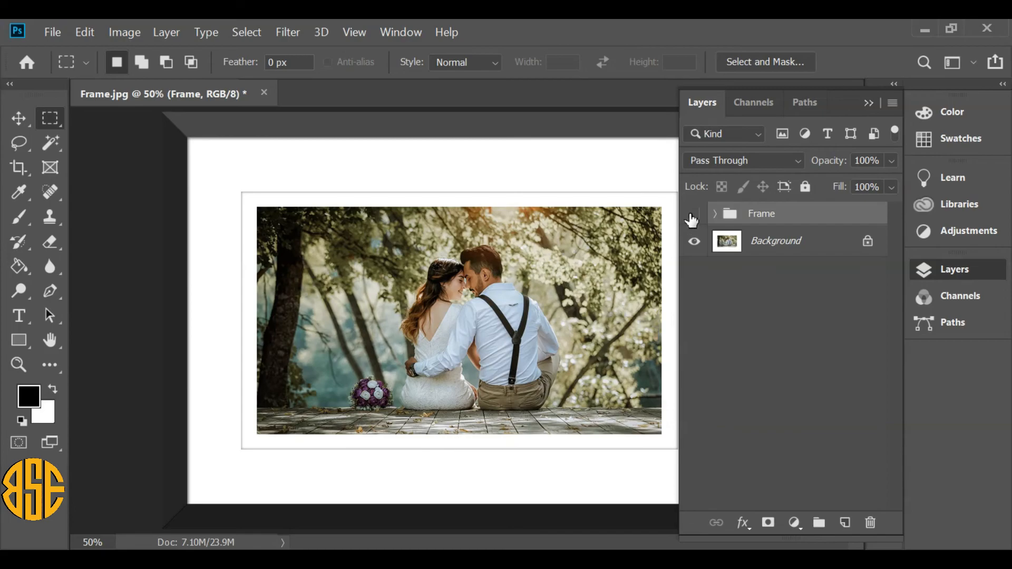
click(694, 214)
click(693, 213)
click(693, 213)
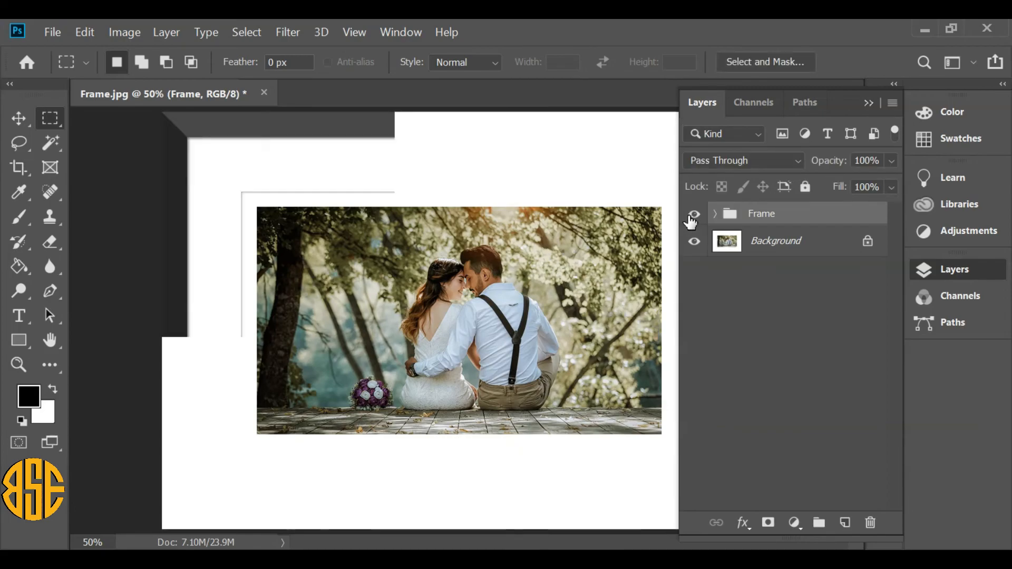
click(692, 216)
click(692, 216)
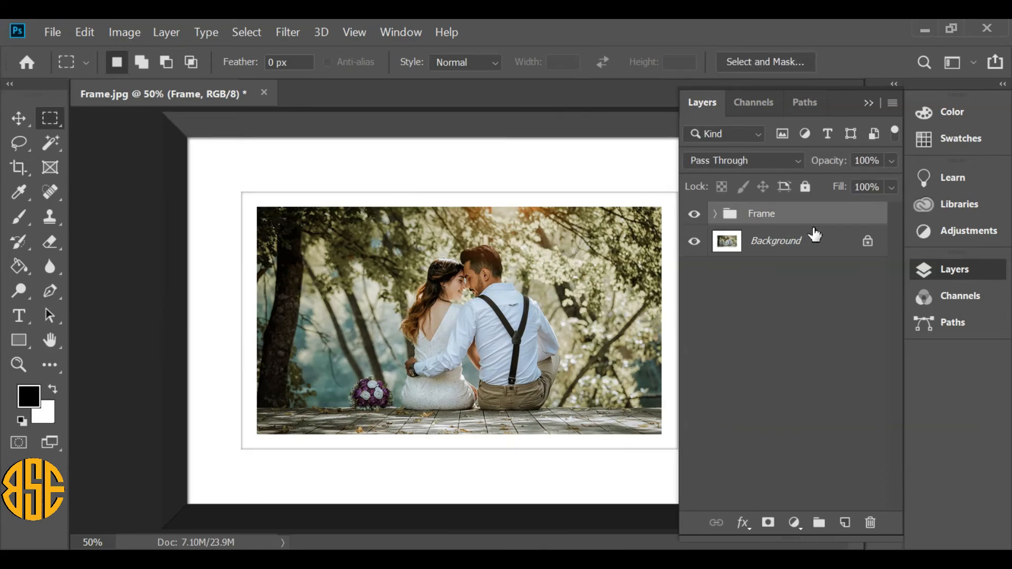
click(973, 268)
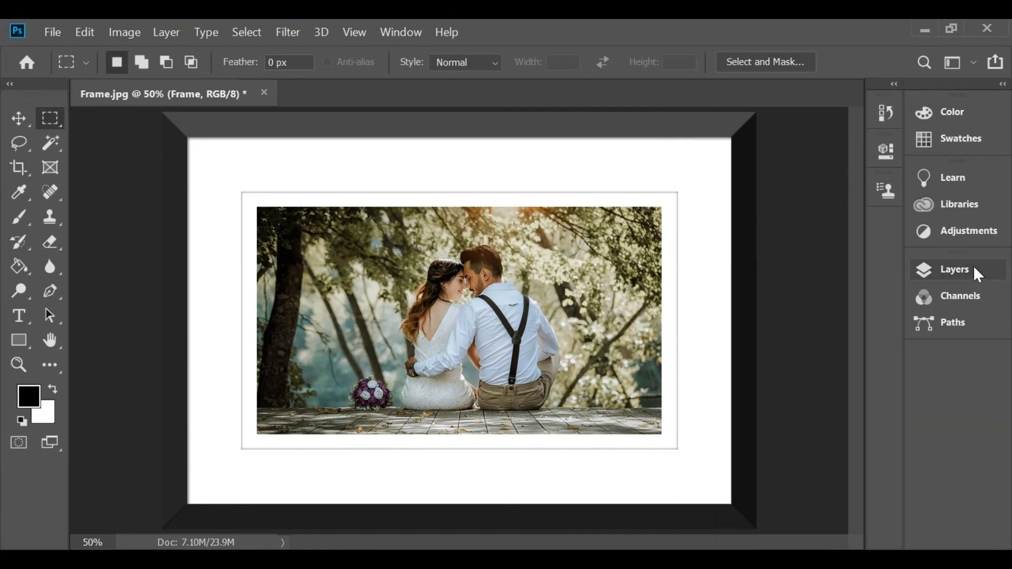